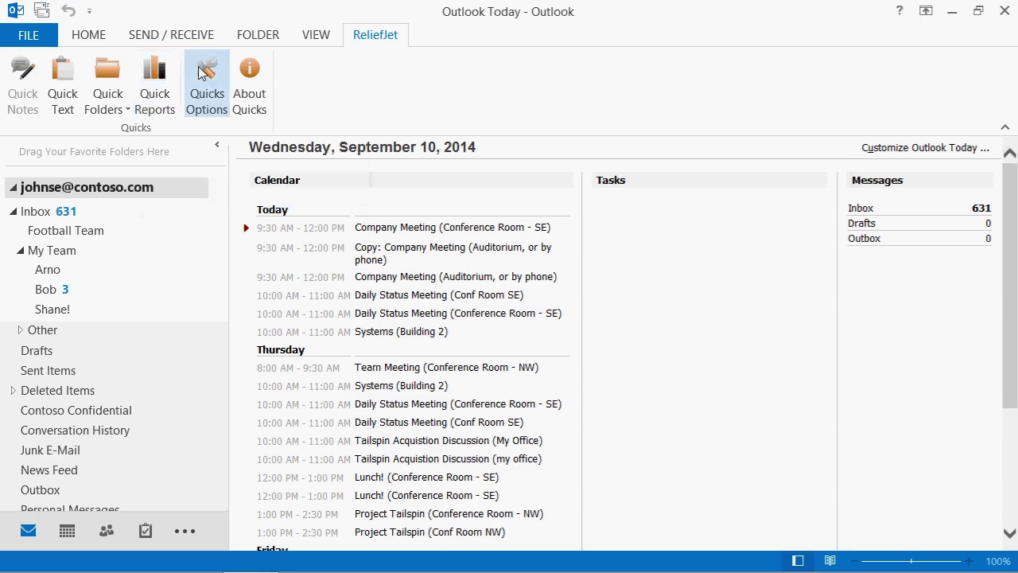
- Open Quicks Options and browse the Warnings, Notes, Text, Folders, Reports and Tweaks pages
{"action": "left_click", "coordinate": [206, 97]}
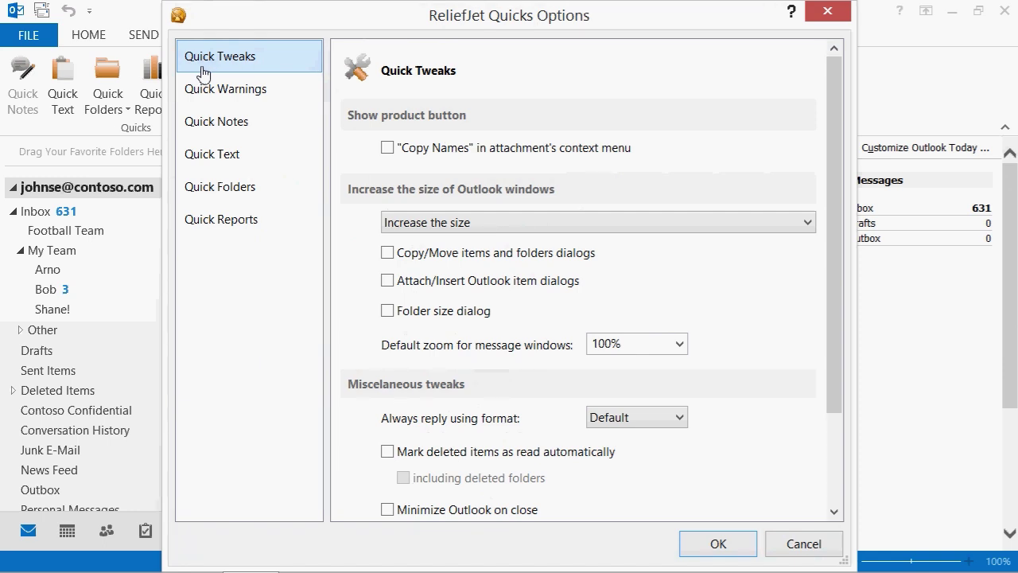
{"action": "left_click", "coordinate": [213, 88]}
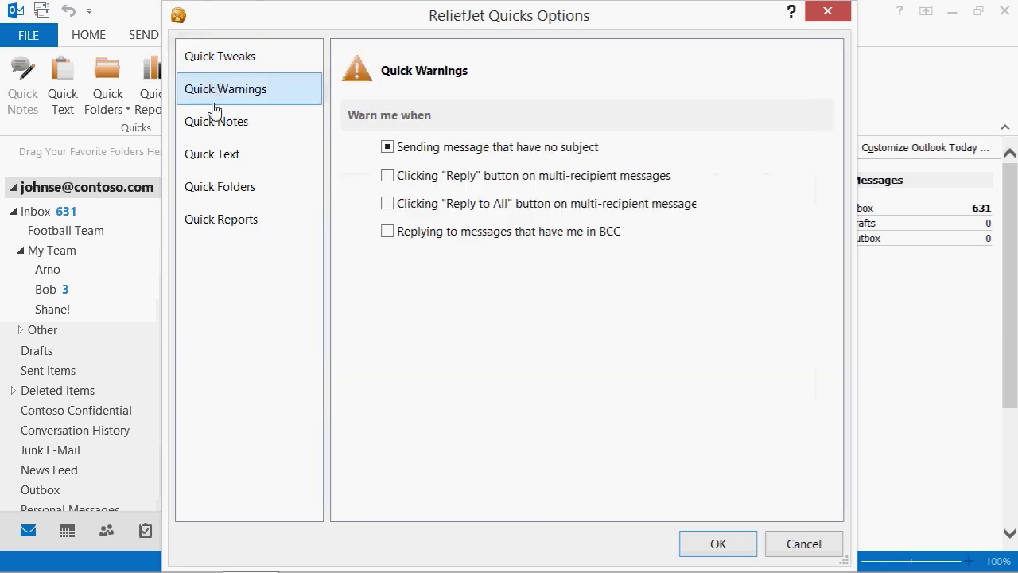
{"action": "left_click", "coordinate": [215, 122]}
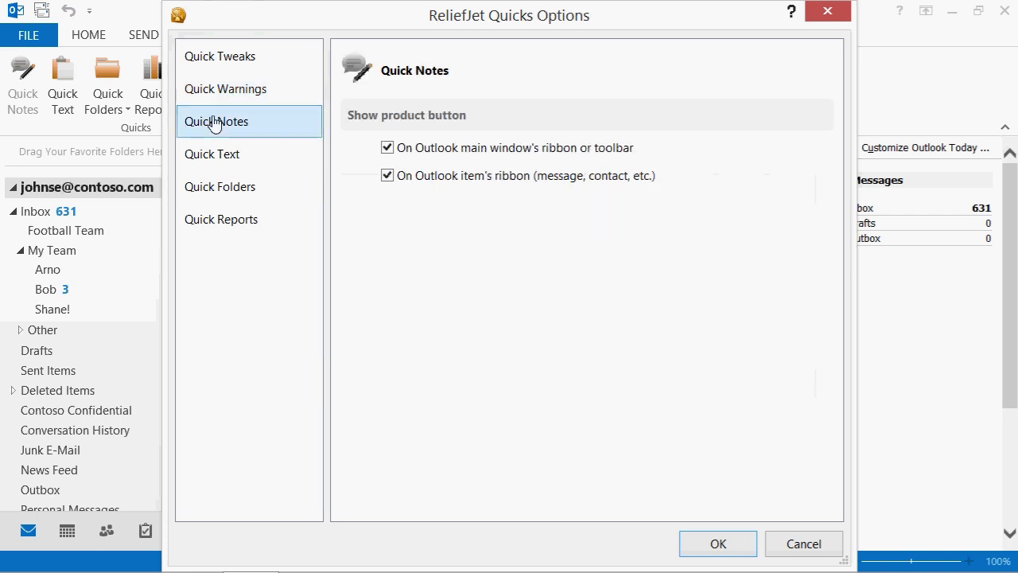
{"action": "left_click", "coordinate": [224, 153]}
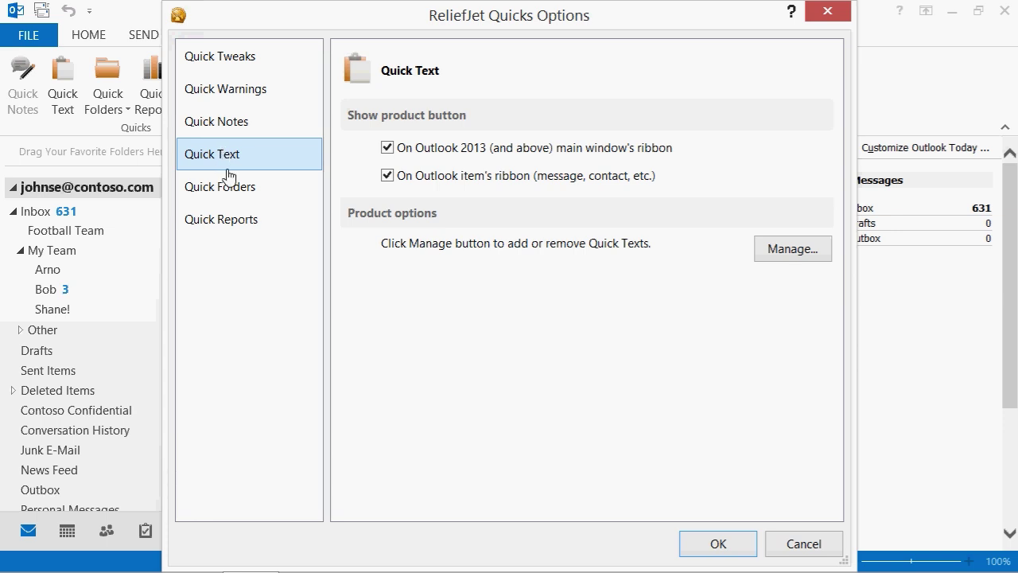
{"action": "left_click", "coordinate": [230, 190]}
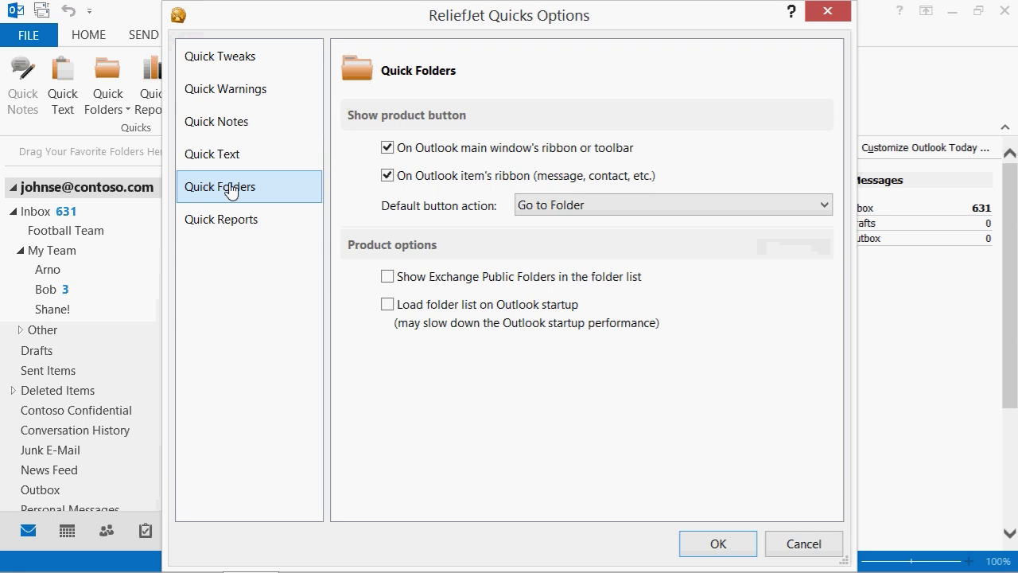
{"action": "left_click", "coordinate": [240, 221]}
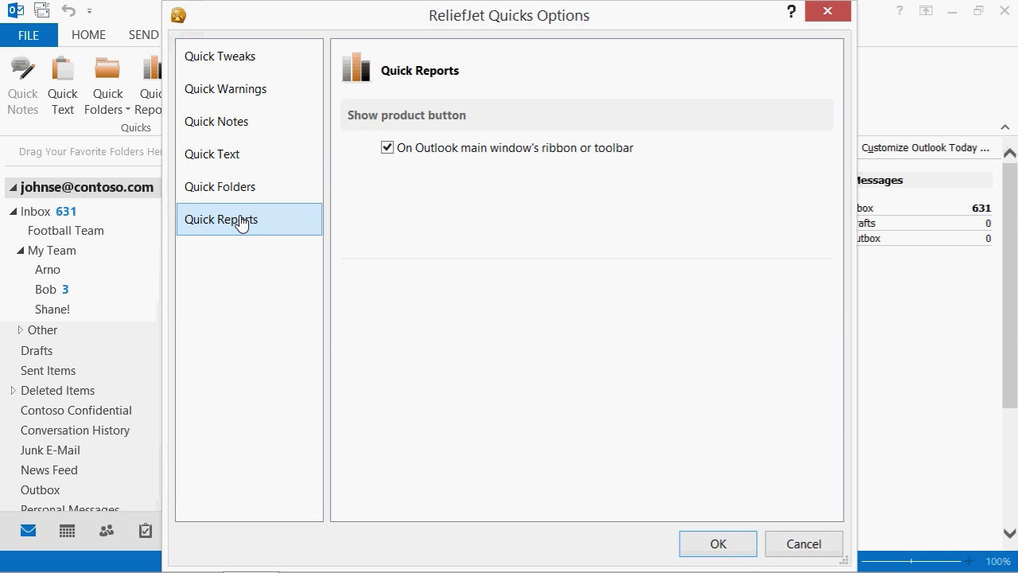
{"action": "left_click", "coordinate": [230, 61]}
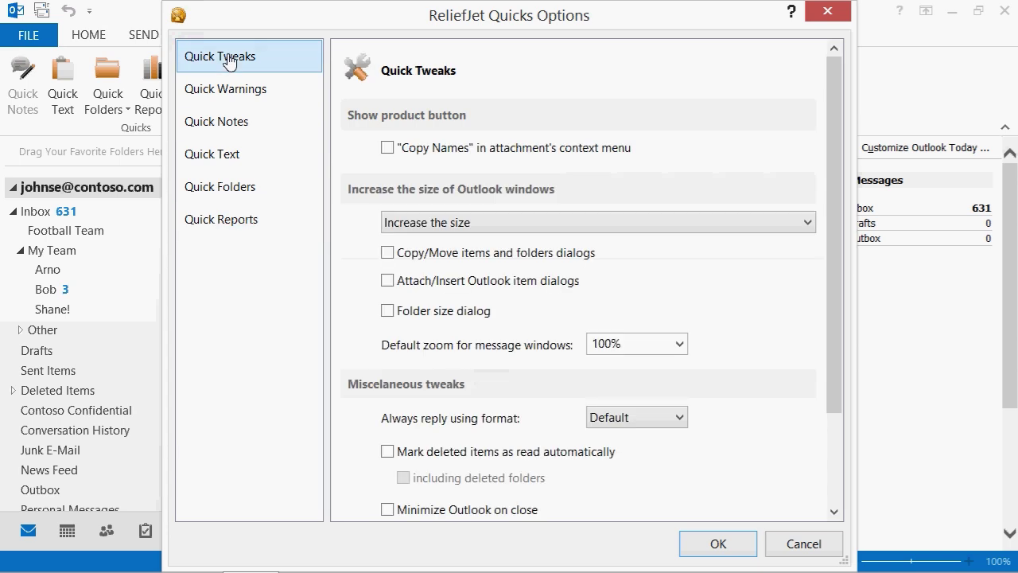
- Enable Copy Names and copy the names of TeamPresentation.pdf and TeamLogo.jpg
{"action": "left_click", "coordinate": [388, 148]}
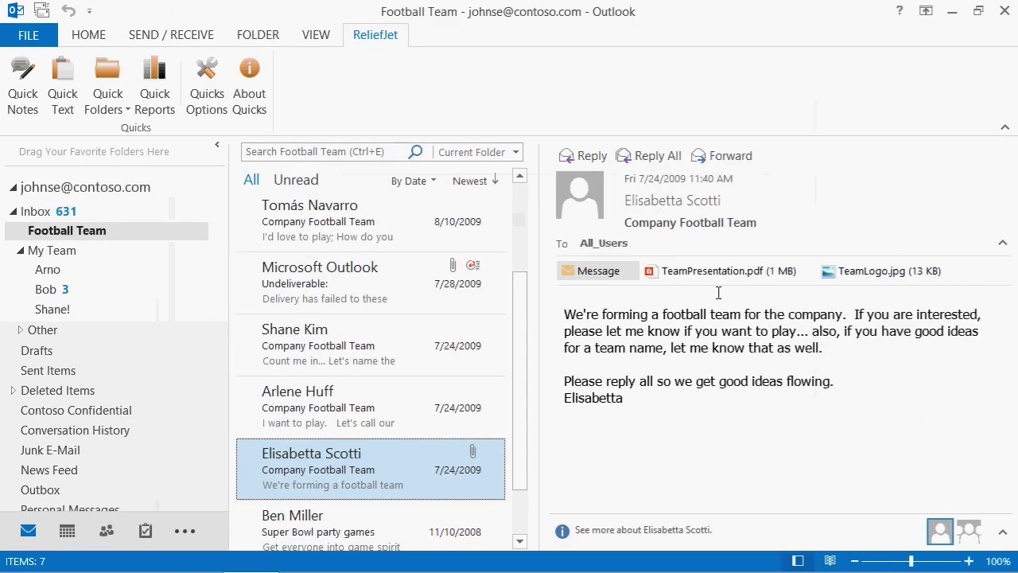
{"action": "left_click", "coordinate": [719, 273]}
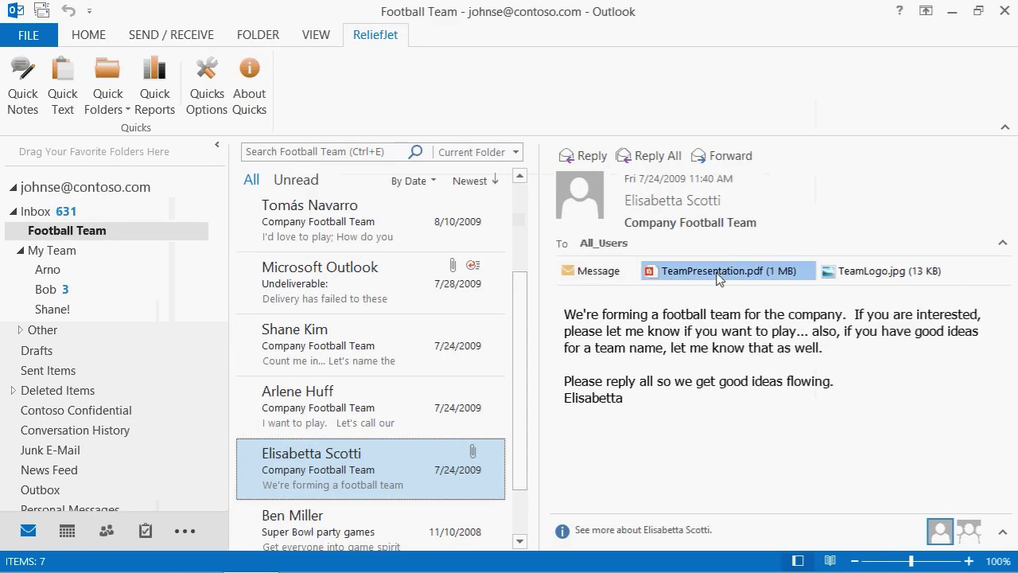
{"action": "left_click", "coordinate": [860, 248], "text": "ctrl"}
{"action": "right_click", "coordinate": [861, 250]}
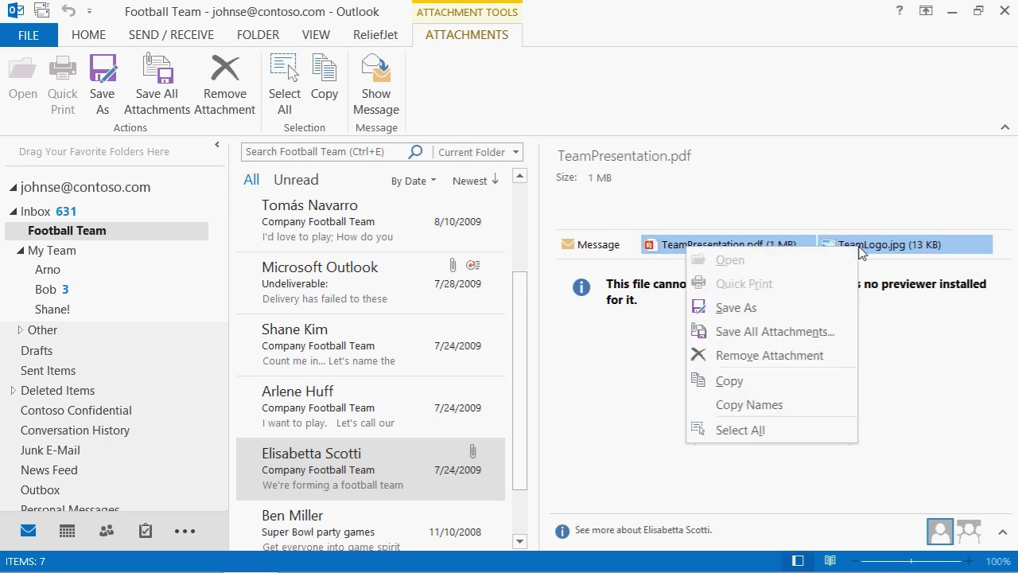
{"action": "left_click", "coordinate": [802, 406]}
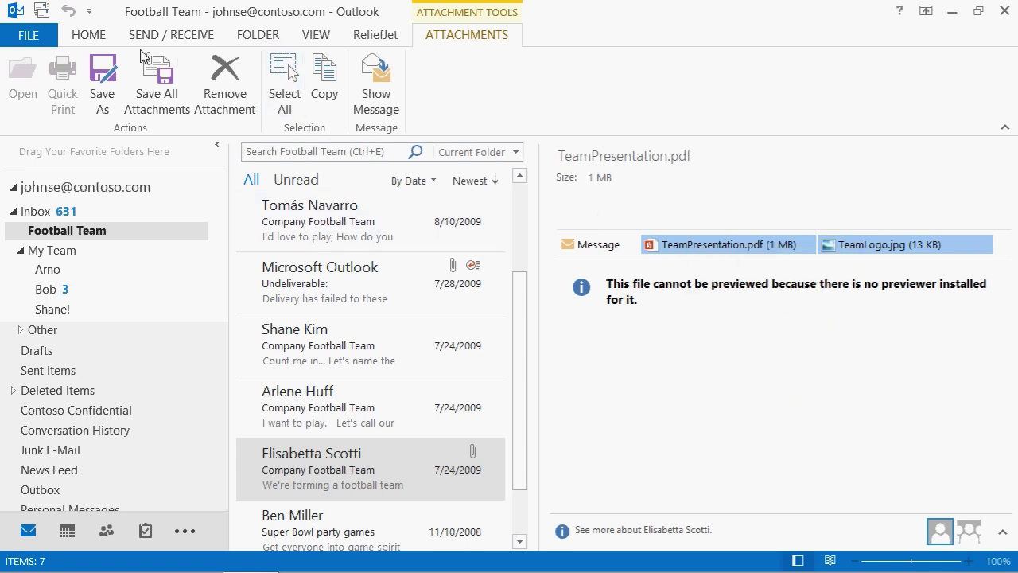
- Reply to the football team message with 'Just received these files:' followed by the pasted attachment names
{"action": "left_click", "coordinate": [89, 36]}
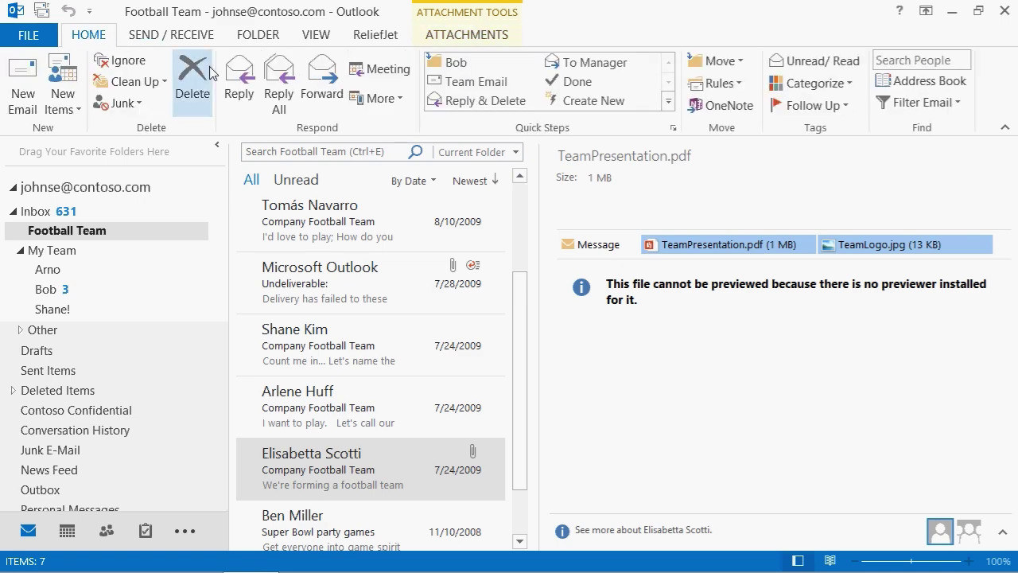
{"action": "left_click", "coordinate": [241, 86]}
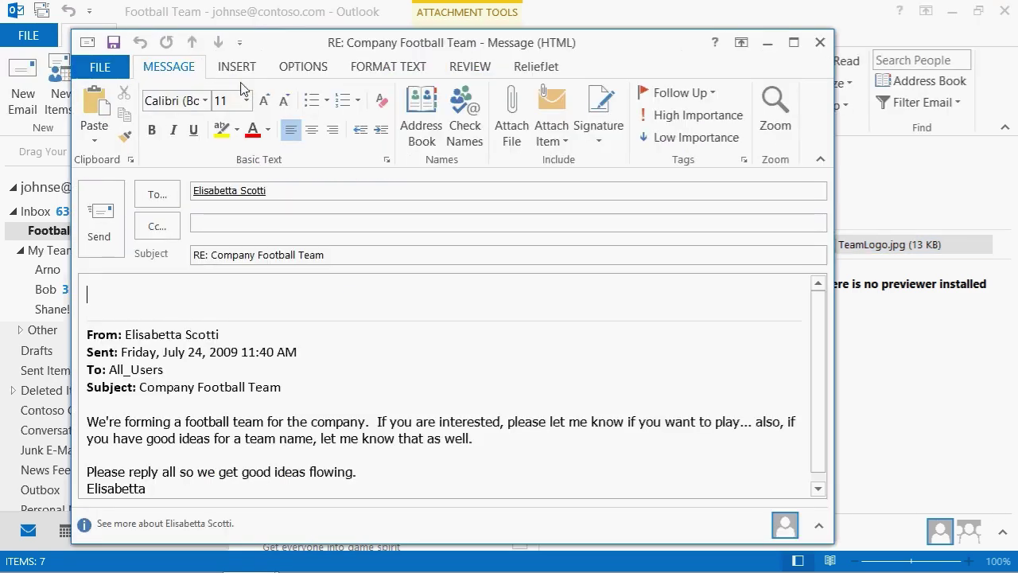
{"action": "type", "text": "Just received these files:"}
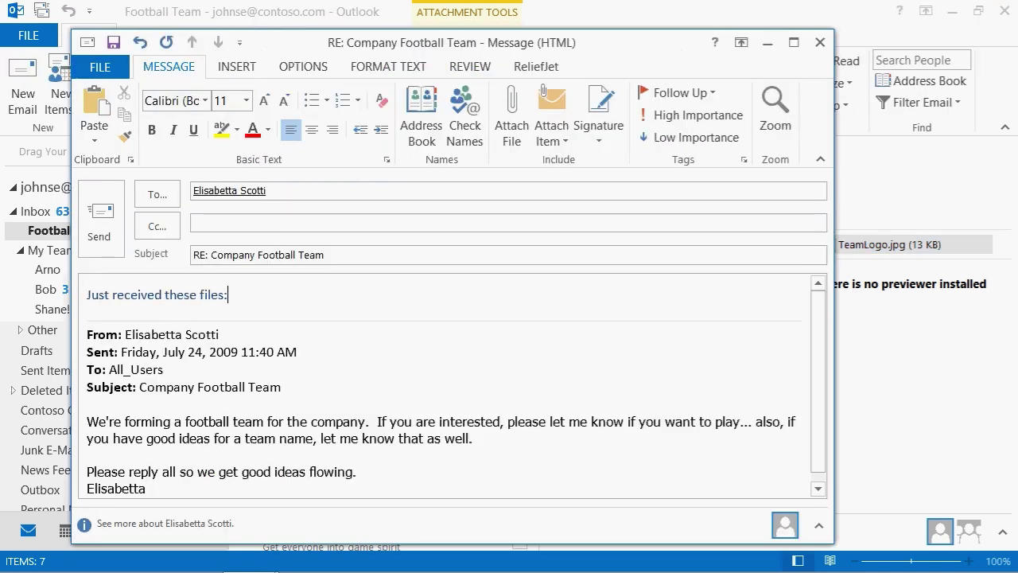
{"action": "key", "text": "Return"}
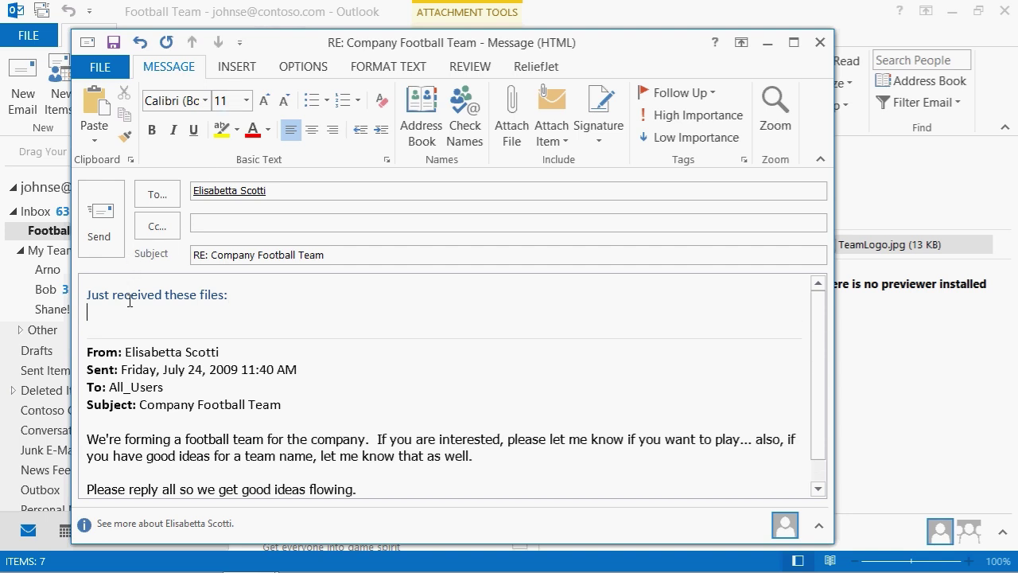
{"action": "right_click", "coordinate": [114, 314]}
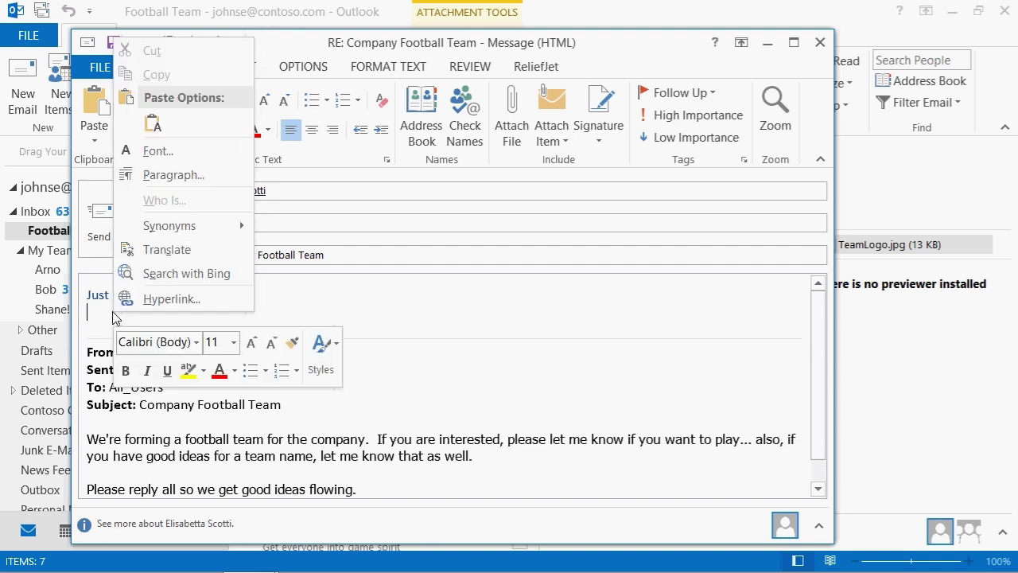
{"action": "left_click", "coordinate": [152, 125]}
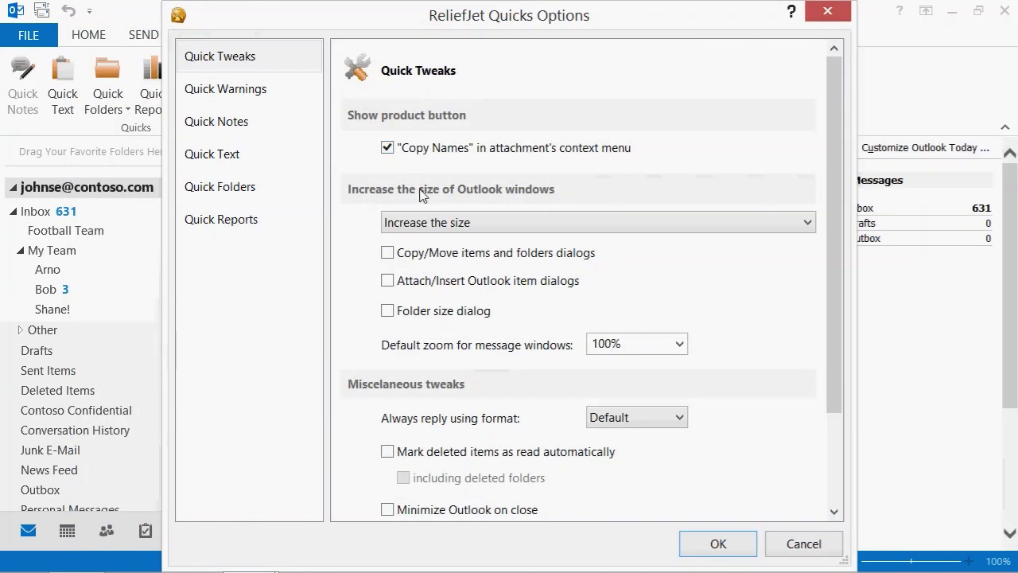
- Keep 'Increase the size' and enlarge the Copy/Move, Attach/Insert Outlook item and folder size dialogs
{"action": "left_click", "coordinate": [442, 225]}
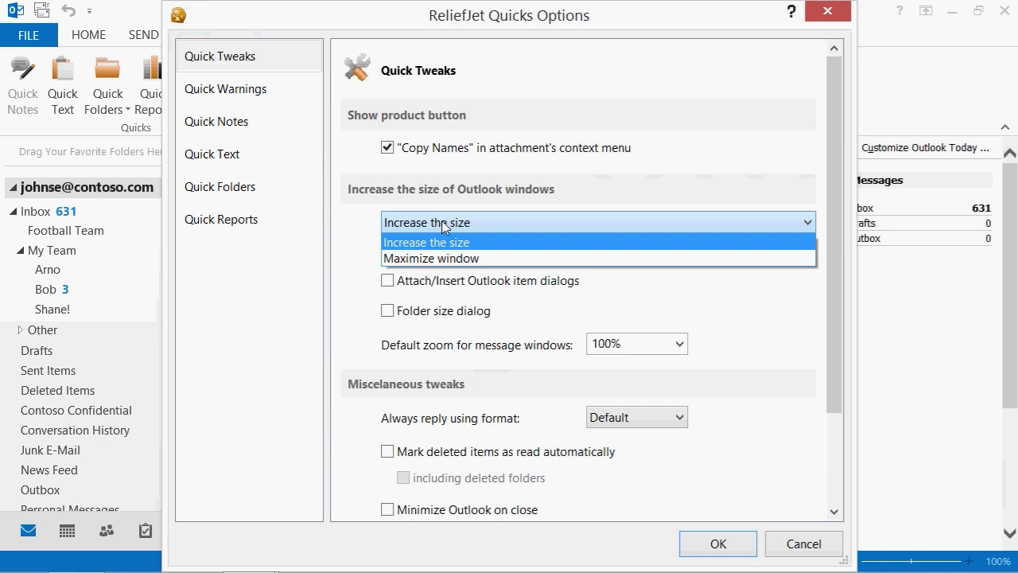
{"action": "left_click", "coordinate": [443, 227]}
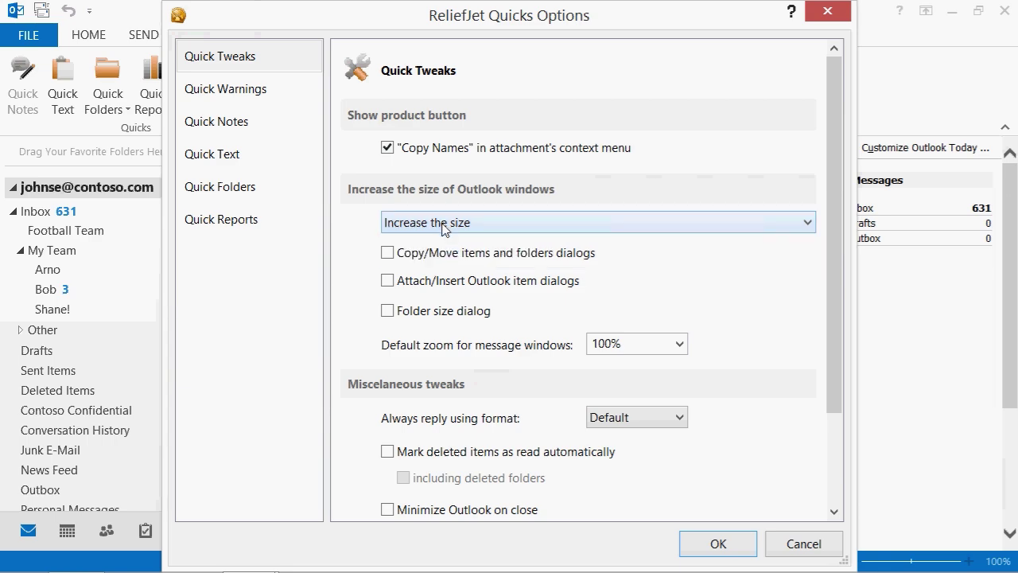
{"action": "left_click", "coordinate": [443, 260]}
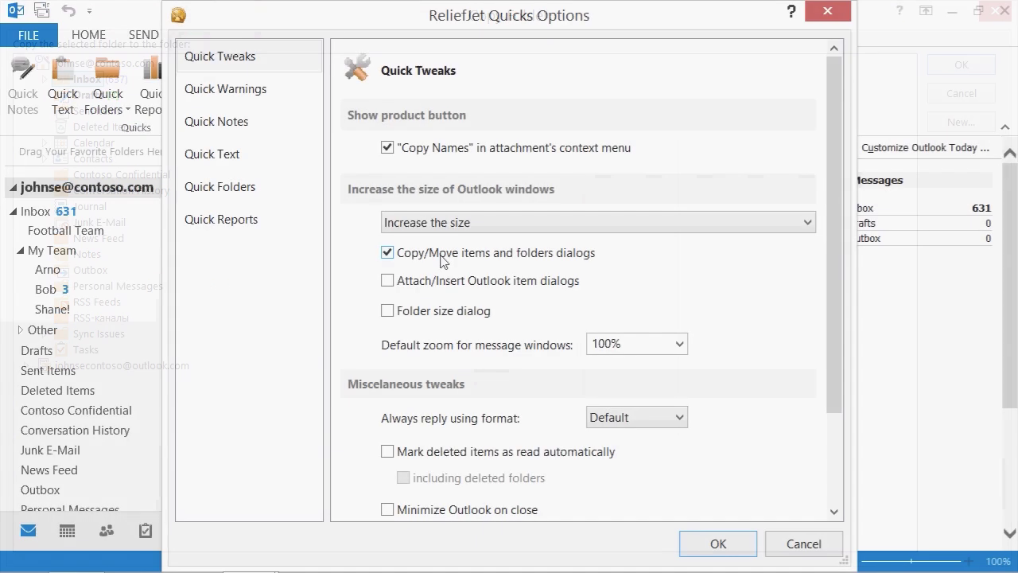
{"action": "left_click", "coordinate": [443, 283]}
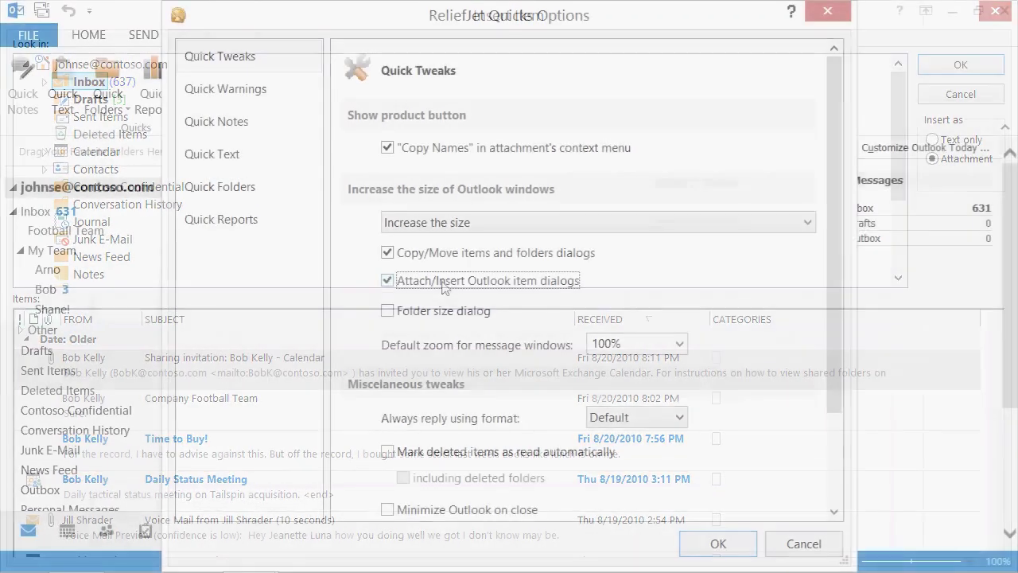
{"action": "left_click", "coordinate": [446, 318]}
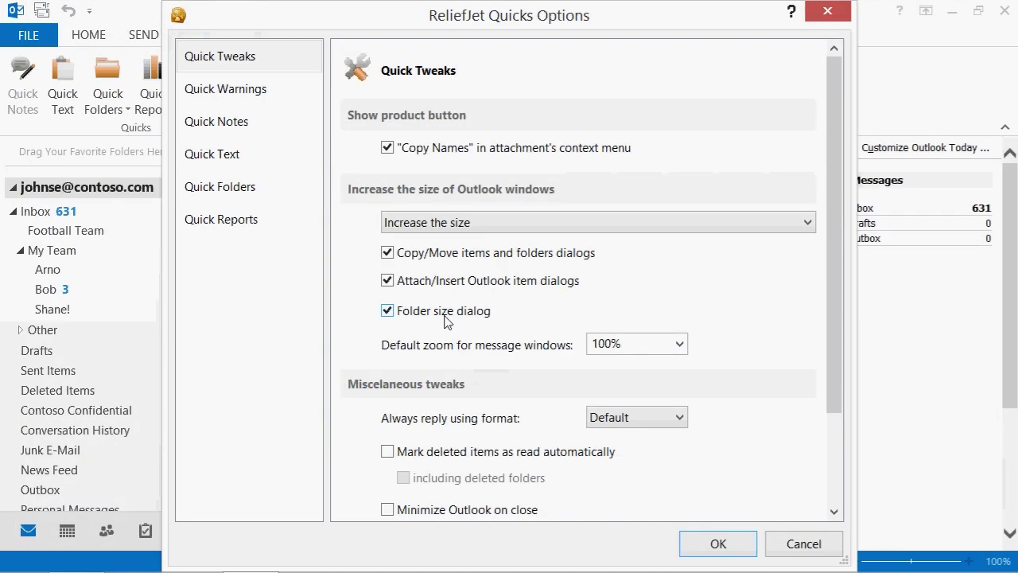
{"action": "left_click", "coordinate": [679, 343]}
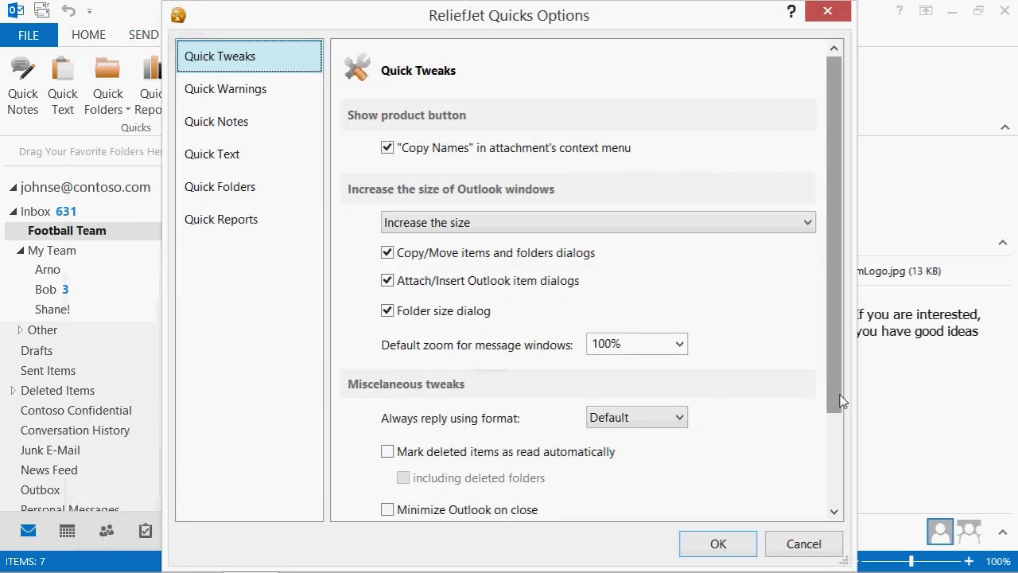
{"action": "scroll", "coordinate": [841, 404], "scroll_direction": "down", "scroll_amount": 3}
- Keep the reply format at Default and delete the third inbox message
{"action": "left_click", "coordinate": [681, 302]}
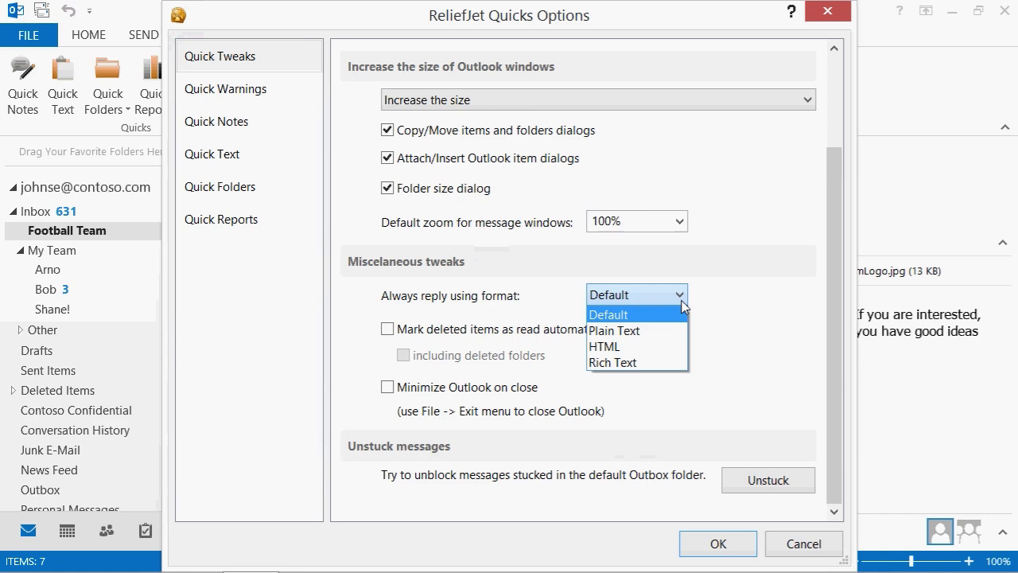
{"action": "left_click", "coordinate": [682, 302]}
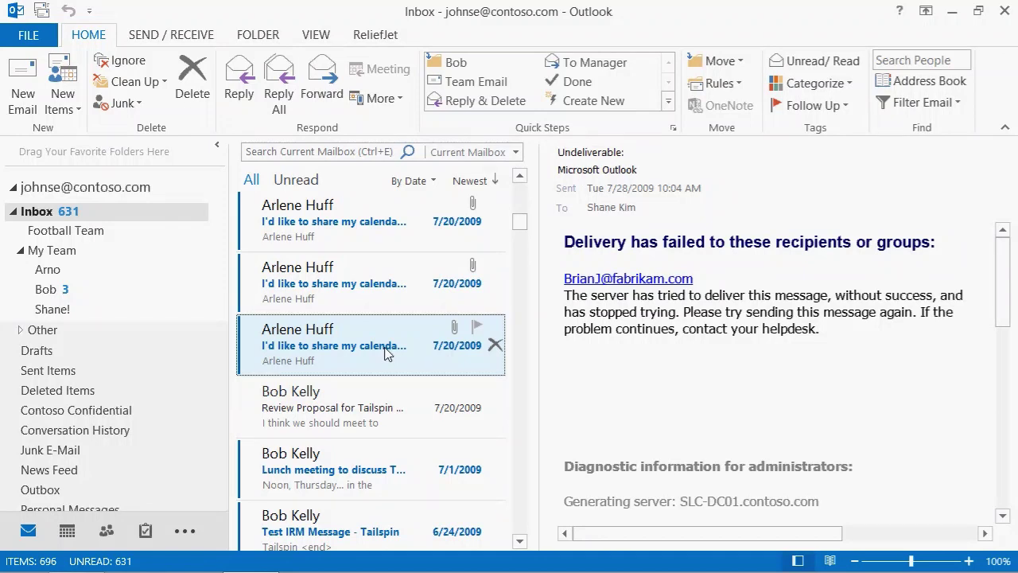
{"action": "right_click", "coordinate": [386, 353]}
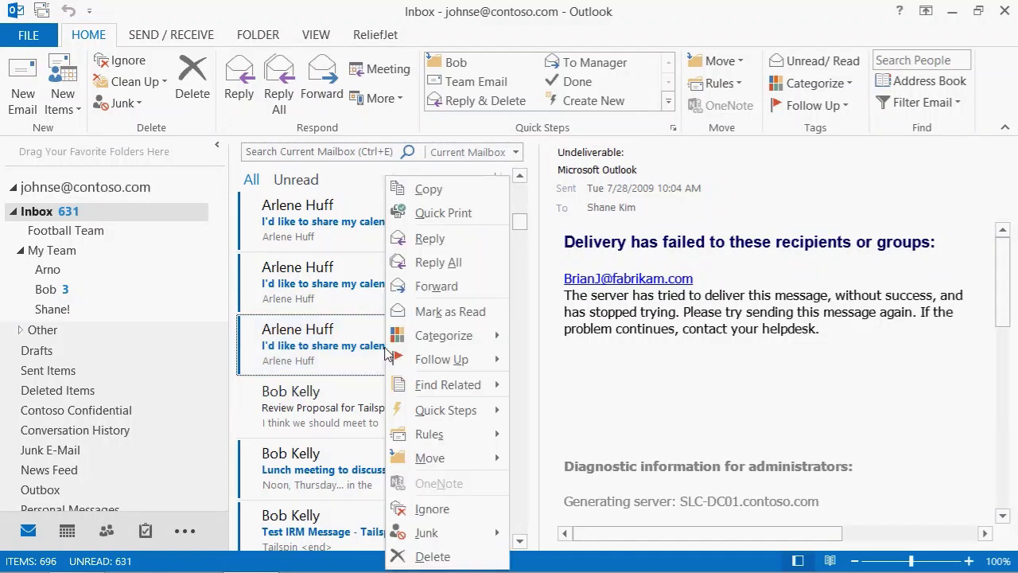
{"action": "left_click", "coordinate": [437, 556]}
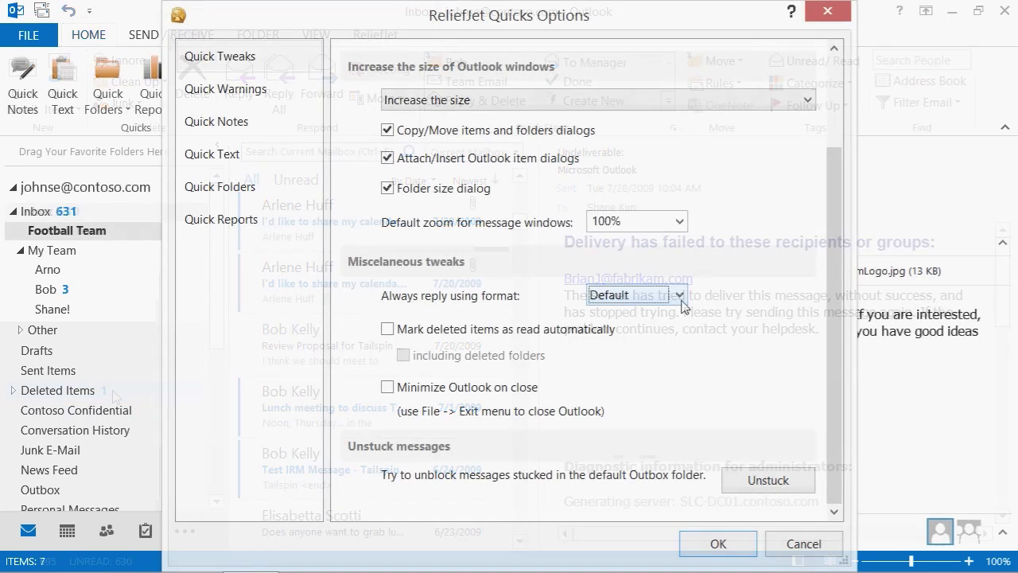
- Turn on marking deleted items as read, then delete an unread message to test it
{"action": "left_click", "coordinate": [399, 329]}
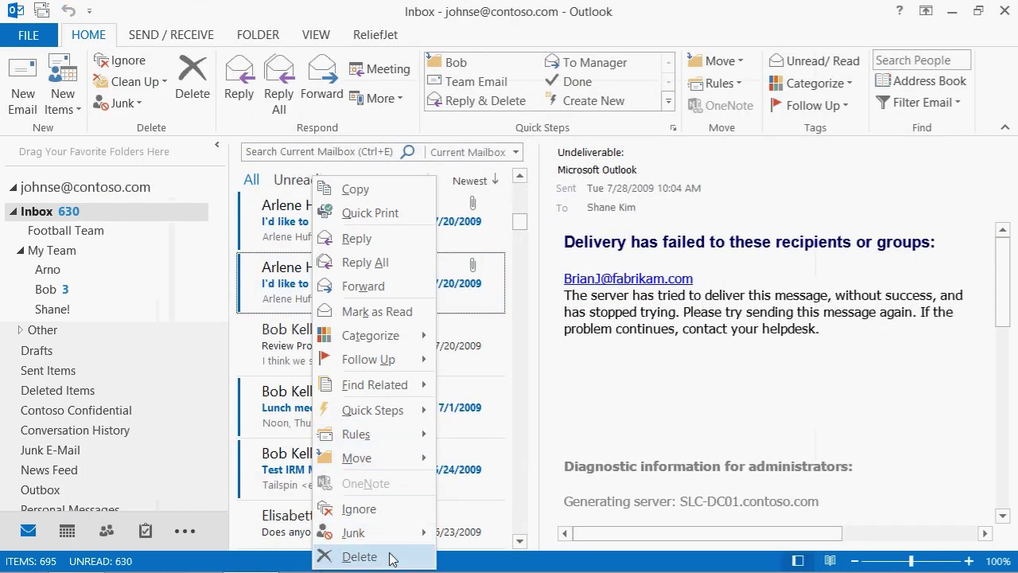
{"action": "left_click", "coordinate": [360, 557]}
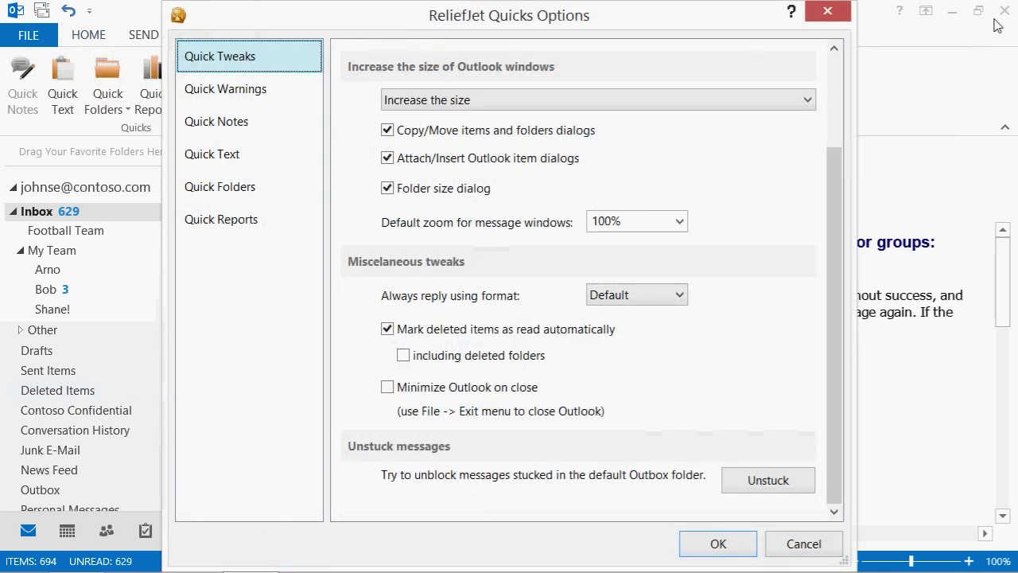
{"action": "mouse_move", "coordinate": [1012, 16]}
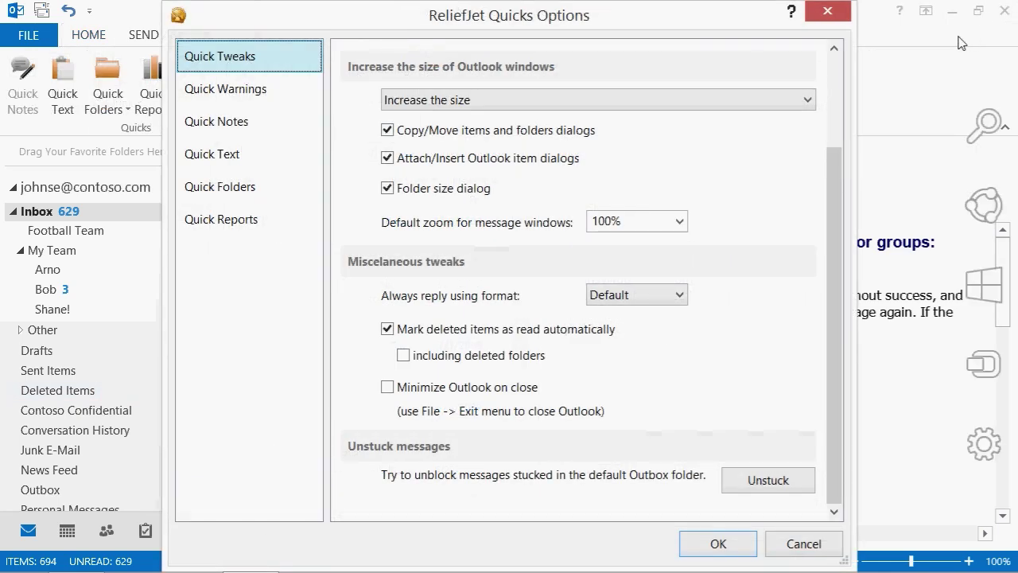
- Turn on 'Minimize Outlook on close', test it, and unstick the two Outbox messages
{"action": "left_click", "coordinate": [436, 390]}
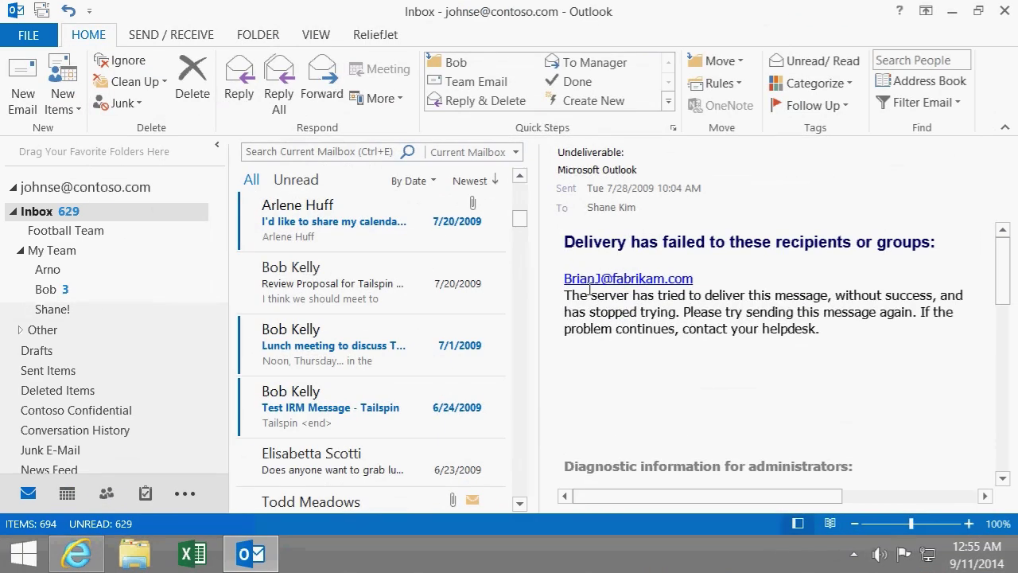
{"action": "left_click", "coordinate": [1004, 11]}
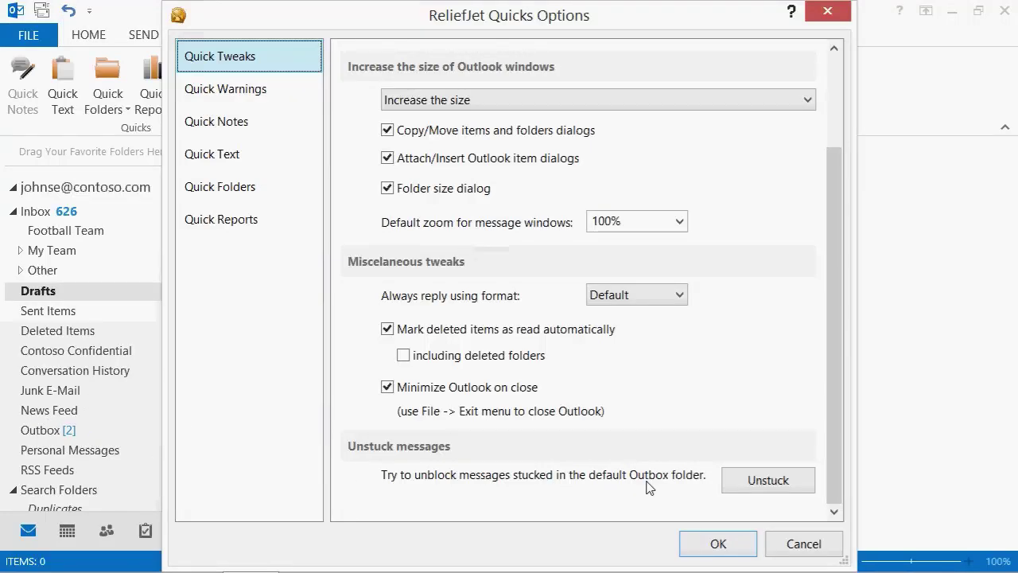
{"action": "left_click", "coordinate": [740, 485]}
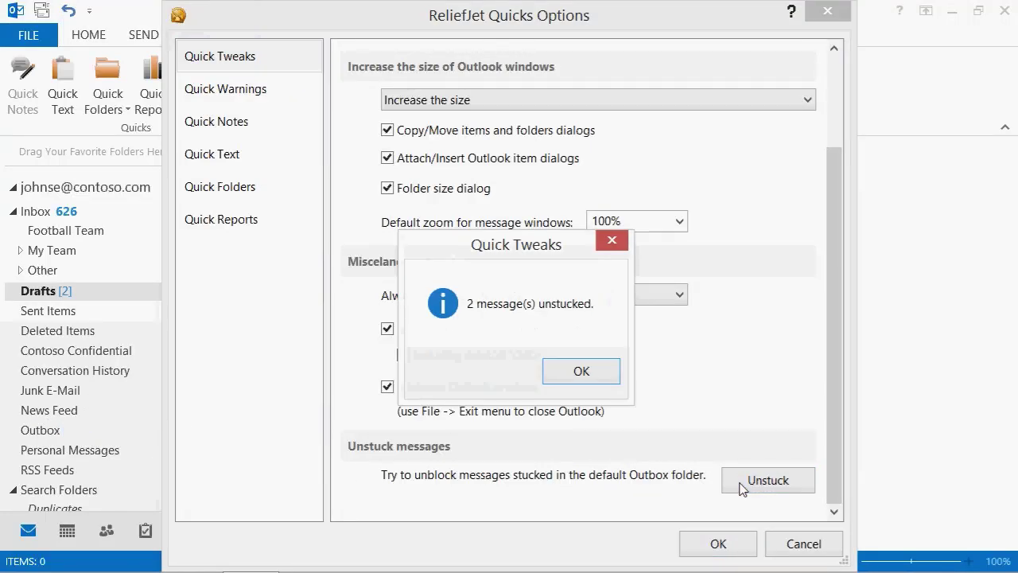
{"action": "left_click", "coordinate": [572, 373]}
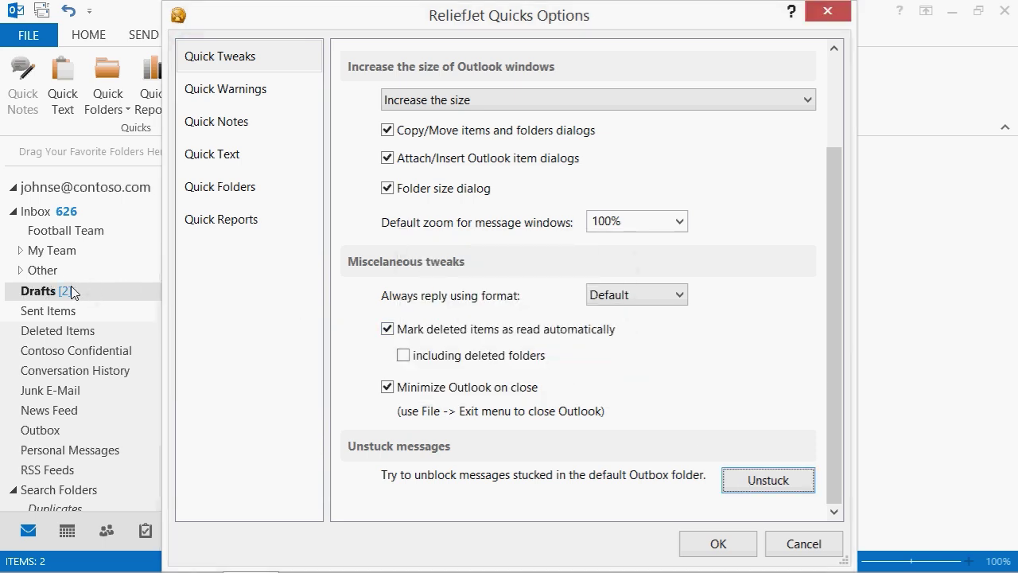
- Enable the no-subject and reply warnings, then test Reply on a multi-recipient message, declining
{"action": "left_click", "coordinate": [245, 93]}
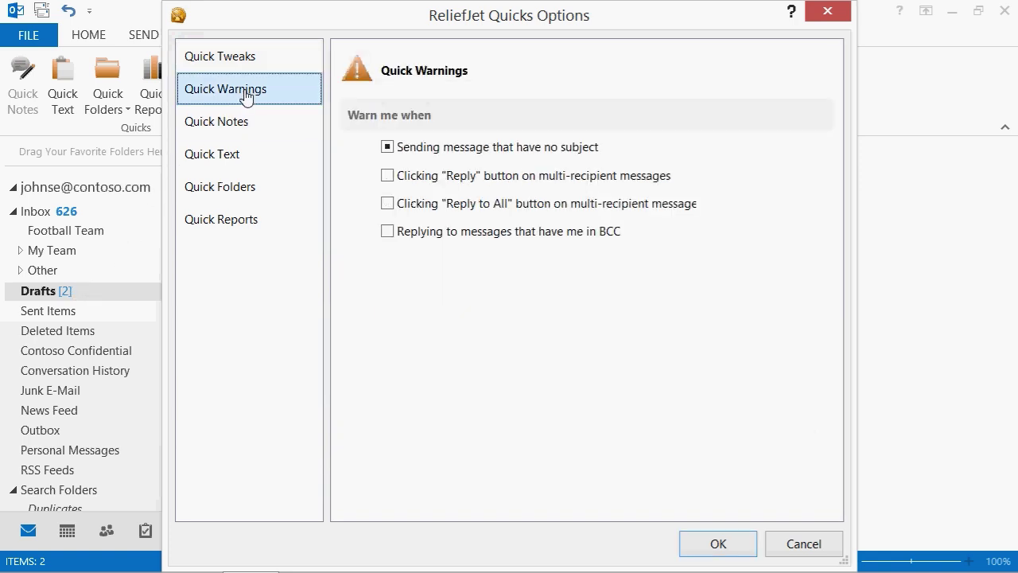
{"action": "left_click", "coordinate": [421, 153]}
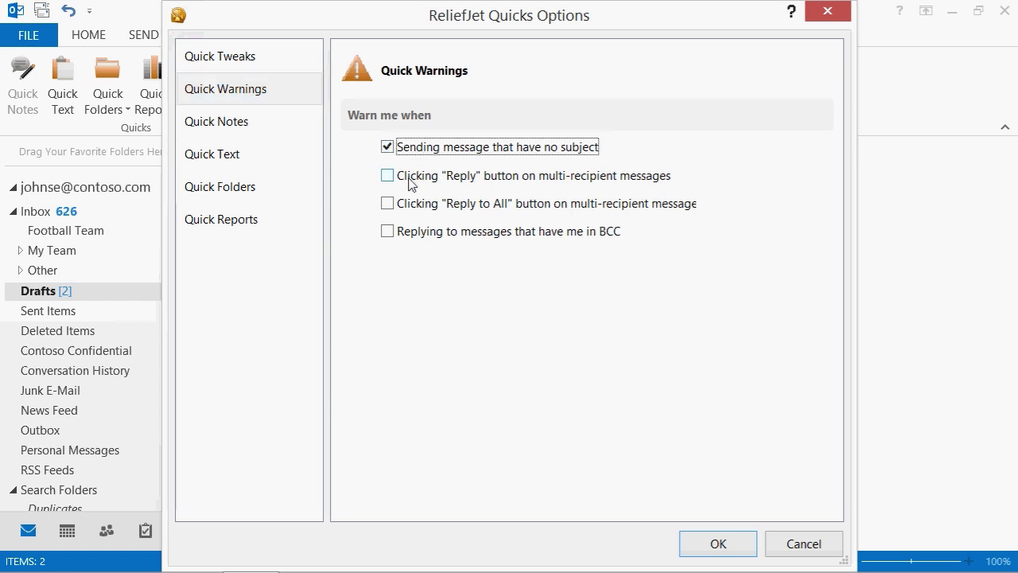
{"action": "left_click", "coordinate": [414, 177]}
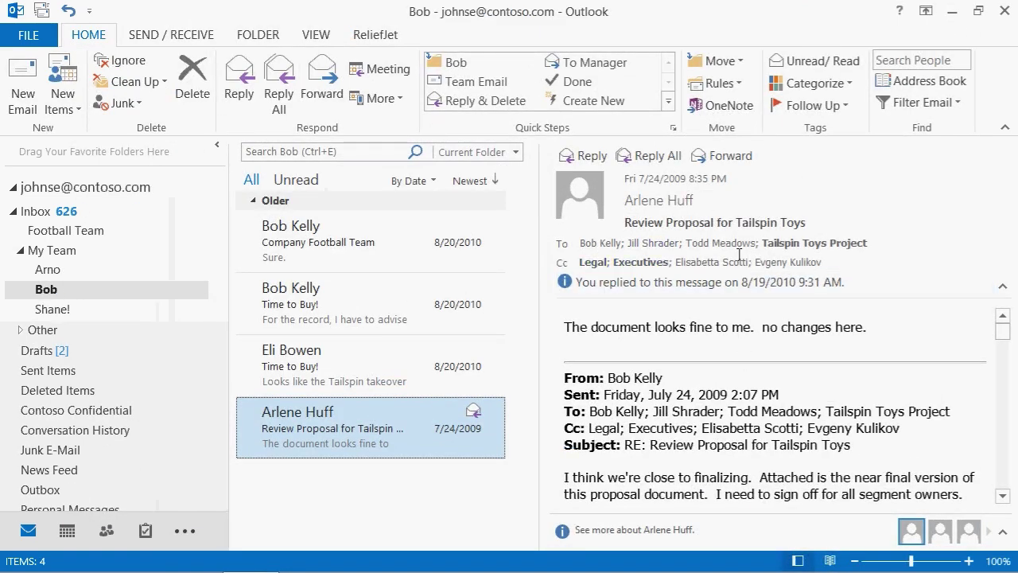
{"action": "left_click", "coordinate": [238, 86]}
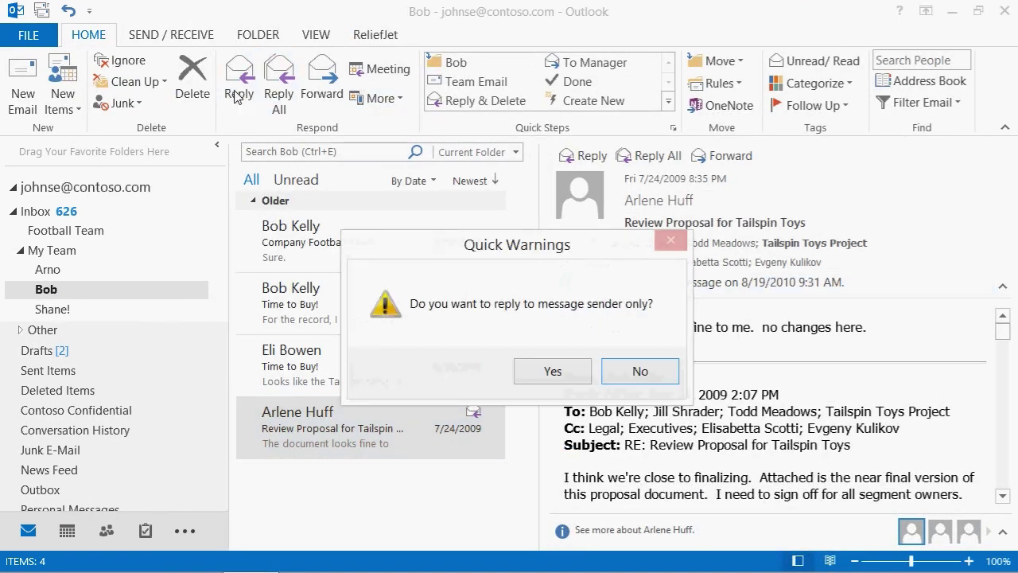
{"action": "left_click", "coordinate": [636, 370]}
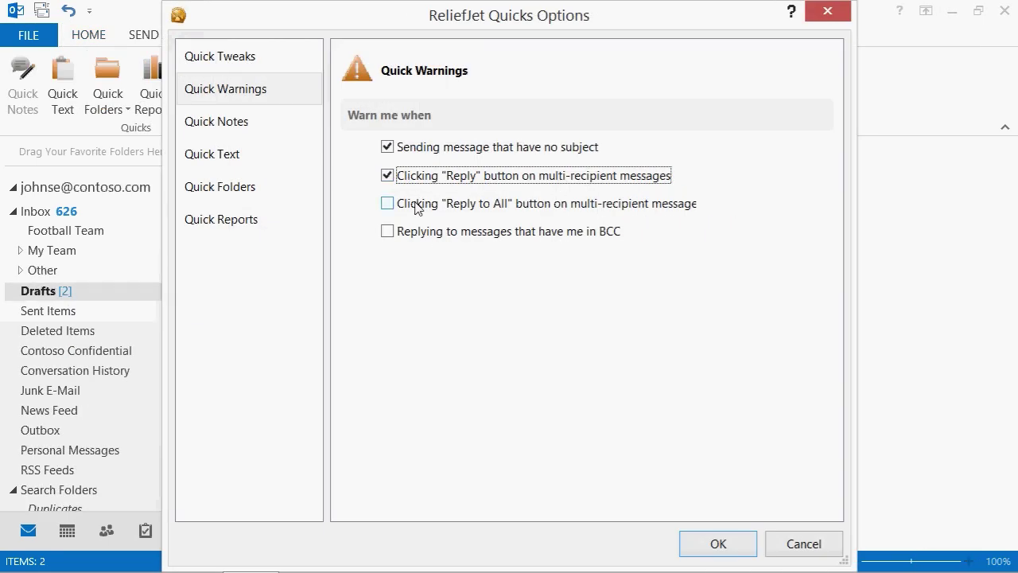
- Enable the reply-all and BCC warnings, confirming a Reply All test on the message
{"action": "left_click", "coordinate": [418, 206]}
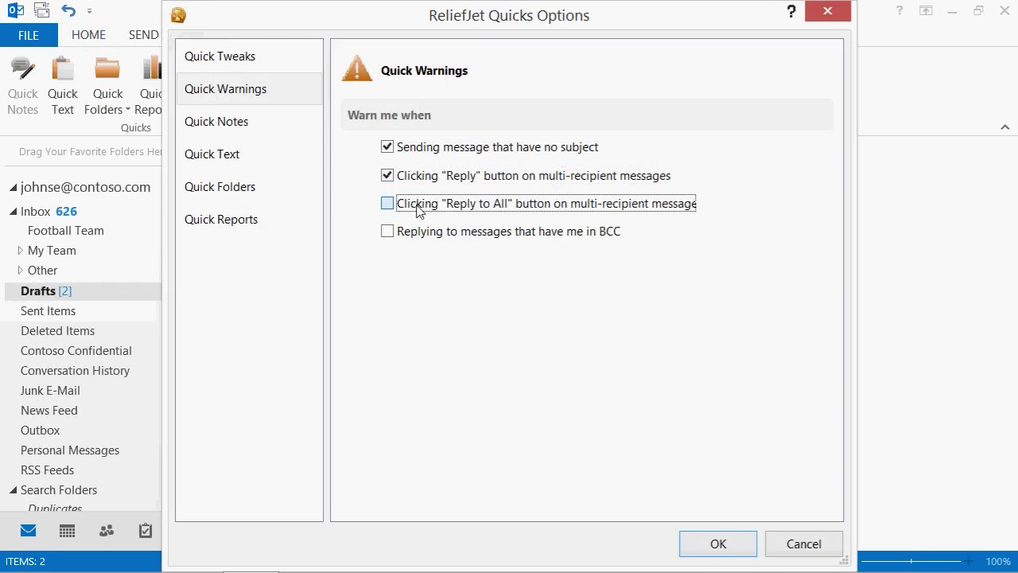
{"action": "left_click", "coordinate": [282, 83]}
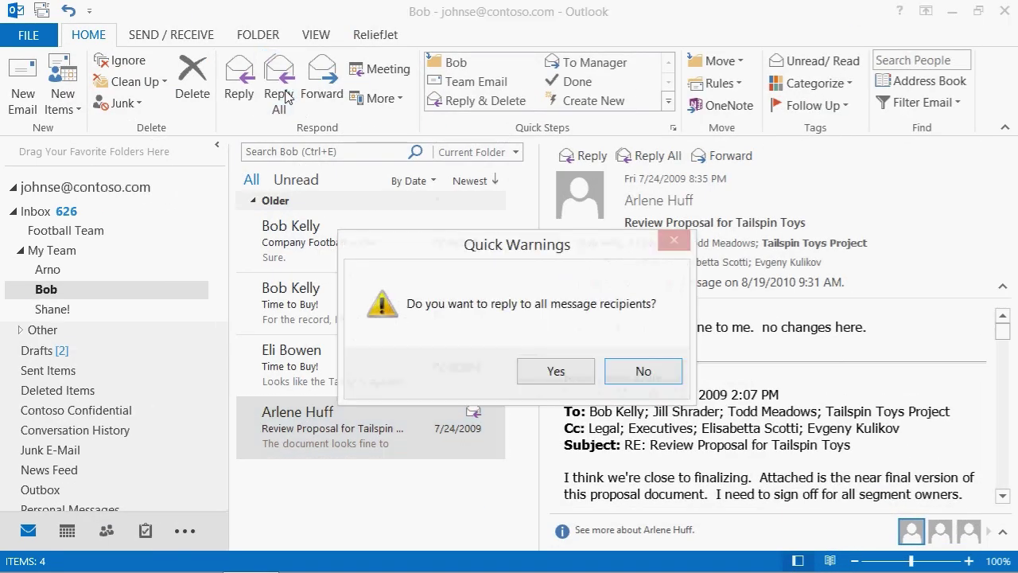
{"action": "left_click", "coordinate": [544, 374]}
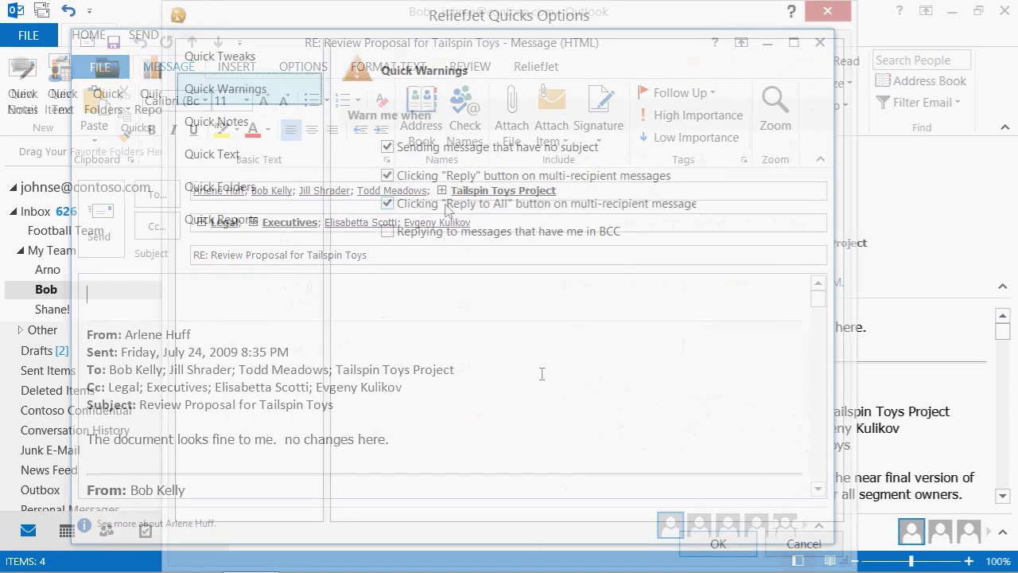
{"action": "left_click", "coordinate": [443, 236]}
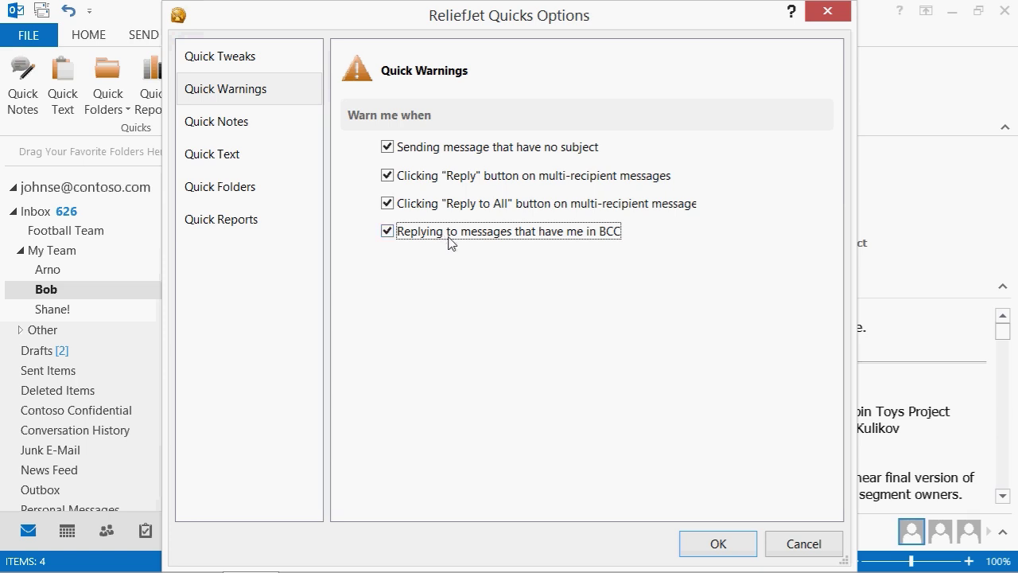
{"action": "left_click", "coordinate": [245, 128]}
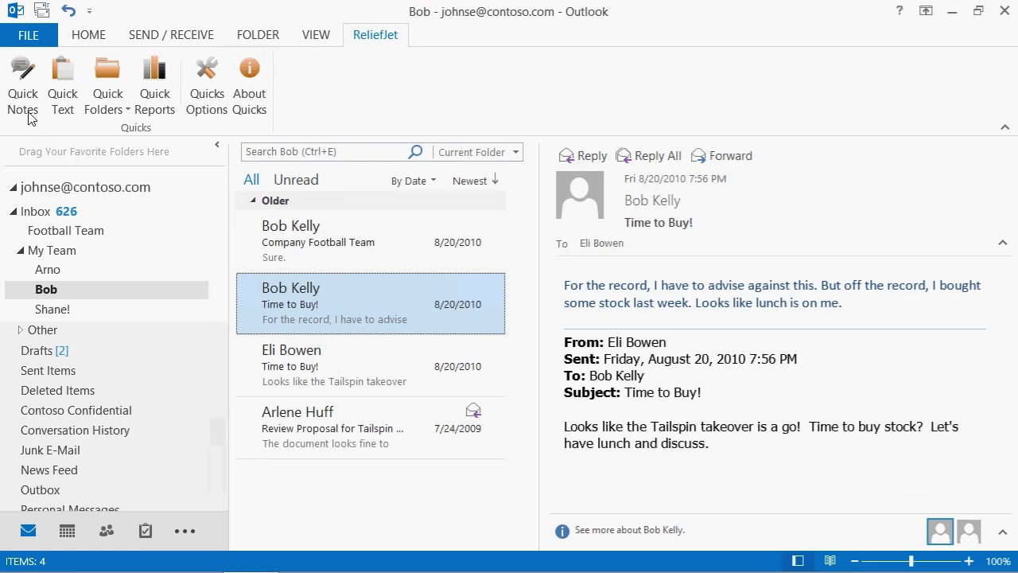
{"action": "left_click", "coordinate": [22, 89]}
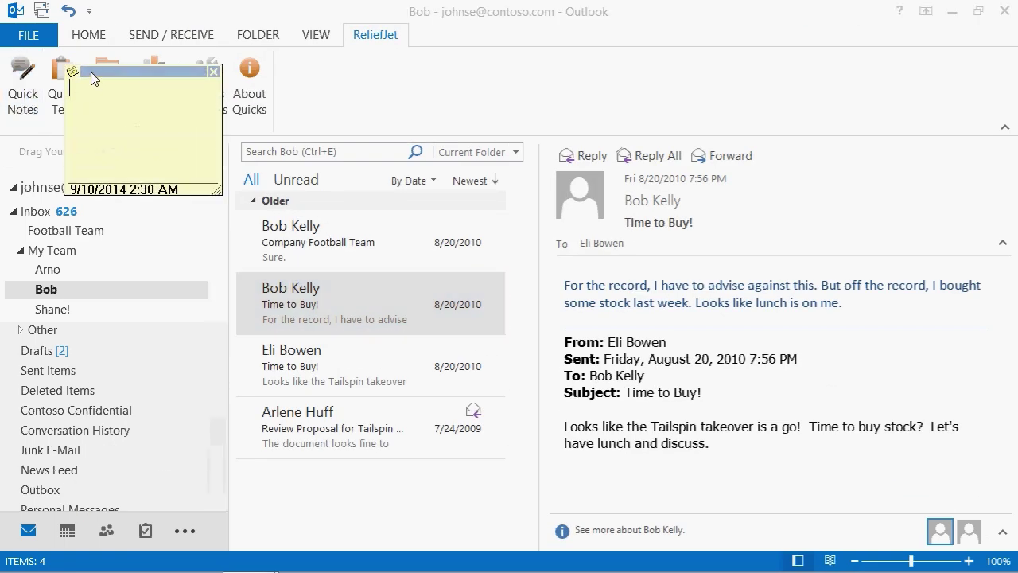
{"action": "left_click_drag", "start_coordinate": [111, 92], "coordinate": [294, 178]}
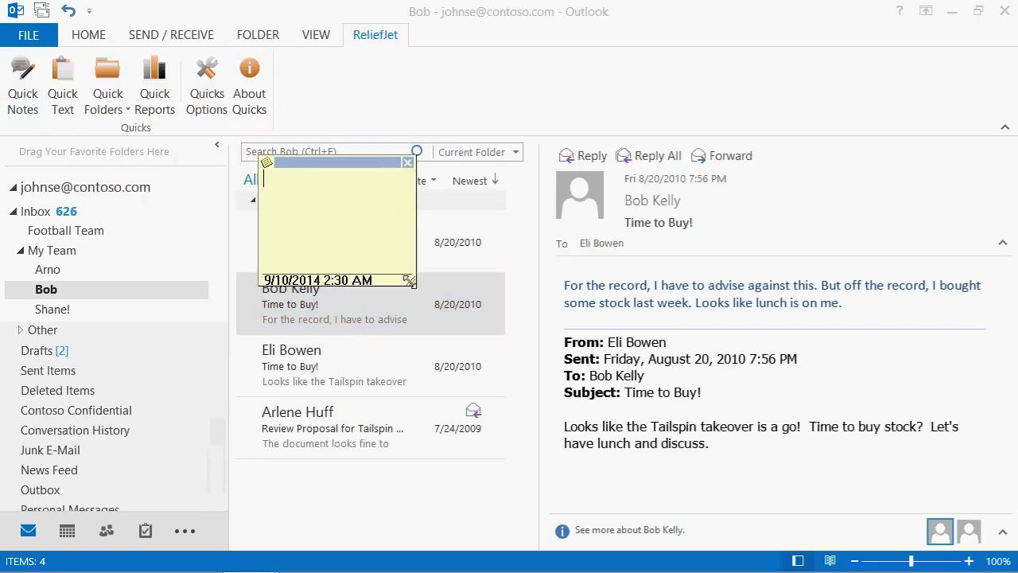
{"action": "left_click_drag", "start_coordinate": [411, 283], "coordinate": [616, 471]}
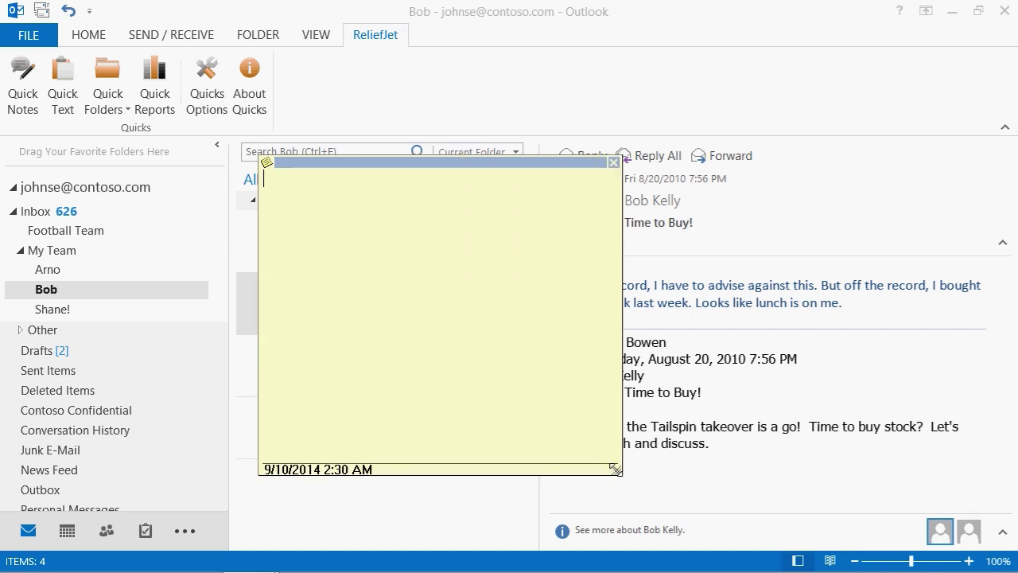
{"action": "type", "text": "Quick Notes"}
{"action": "key", "text": "Return"}
{"action": "key", "text": "Return"}
{"action": "type", "text": "Must have Ou"}
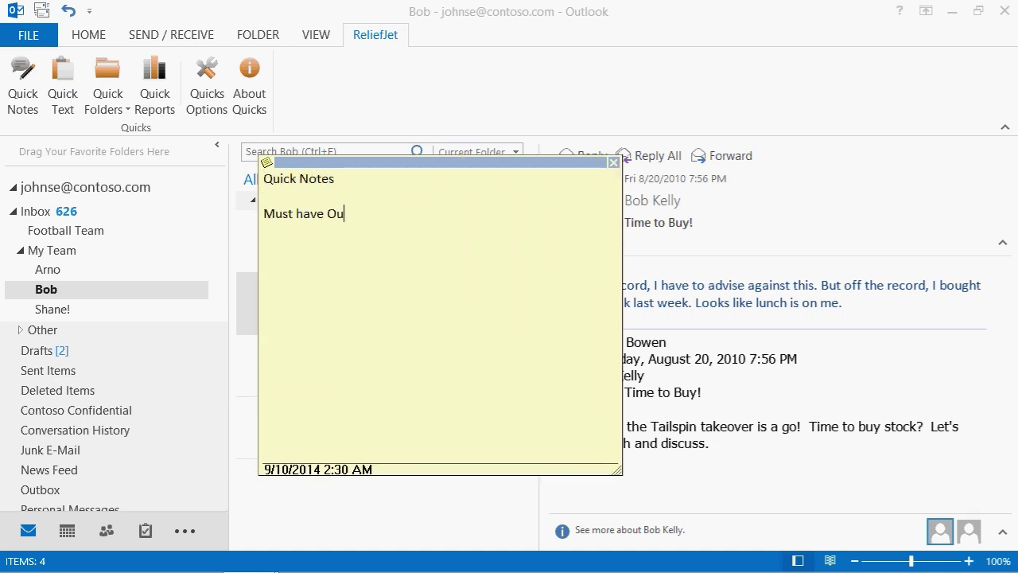
{"action": "type", "text": "tlook add-ins: www"}
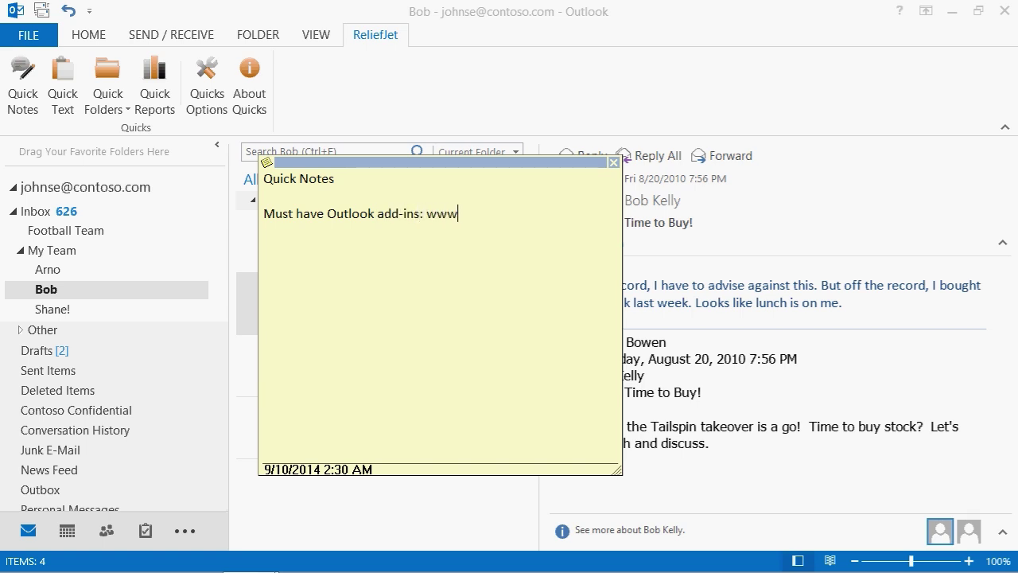
{"action": "type", "text": ".ReliefJet.com"}
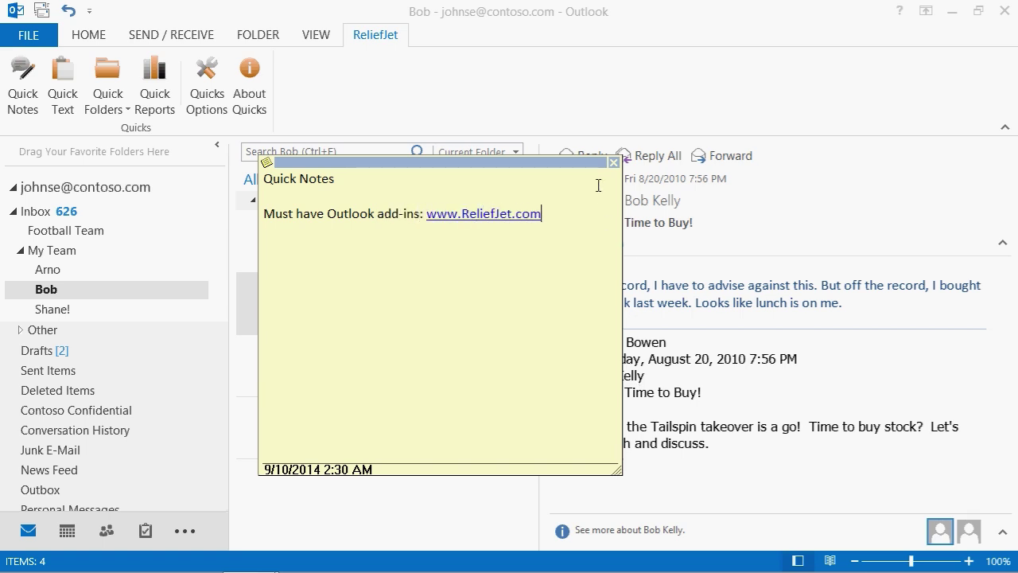
{"action": "left_click", "coordinate": [614, 163]}
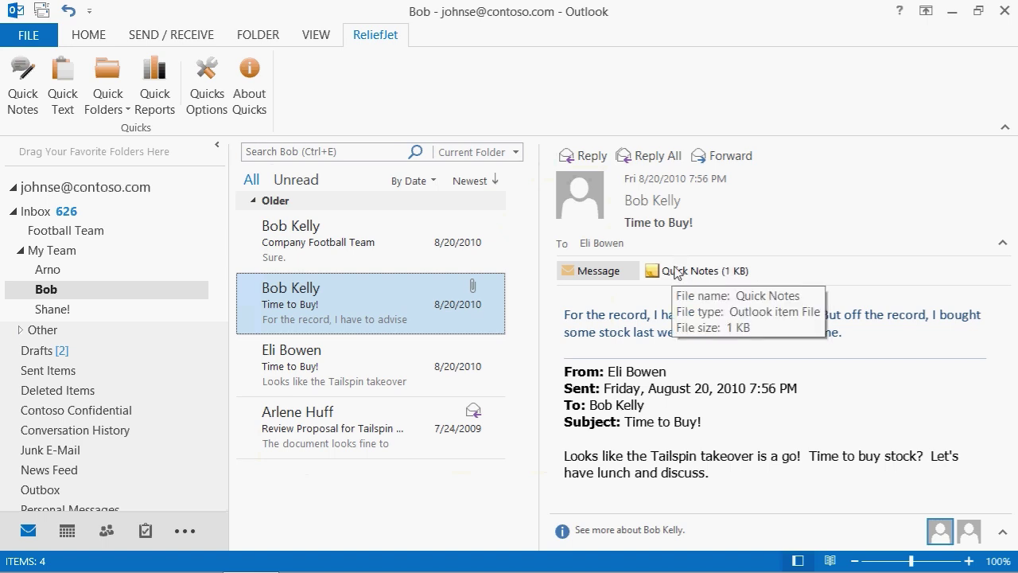
{"action": "left_click", "coordinate": [327, 150]}
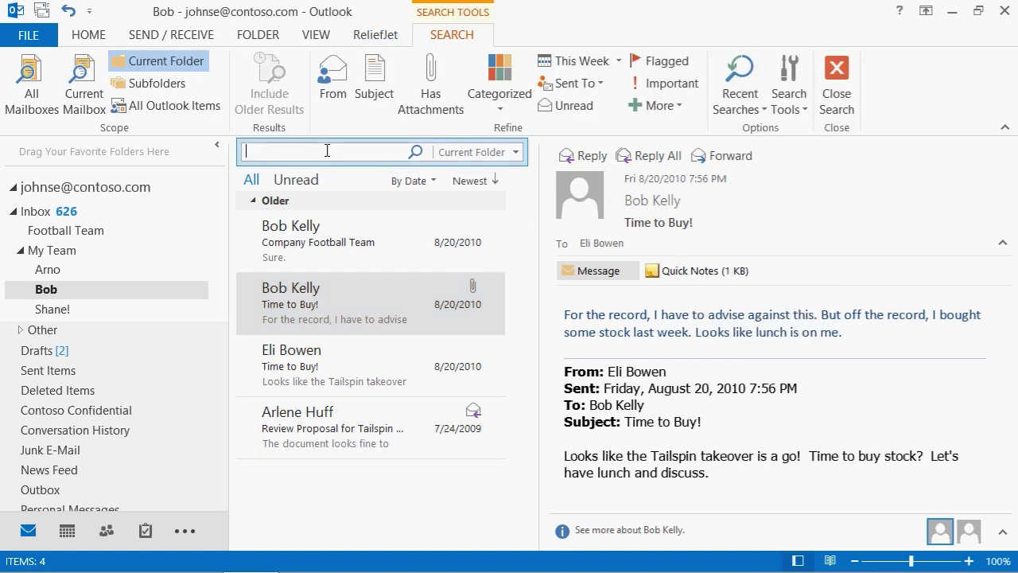
- Search for 'reliefjet', open Time to Buy!, and read its Quick Notes note
{"action": "type", "text": "reliefjet"}
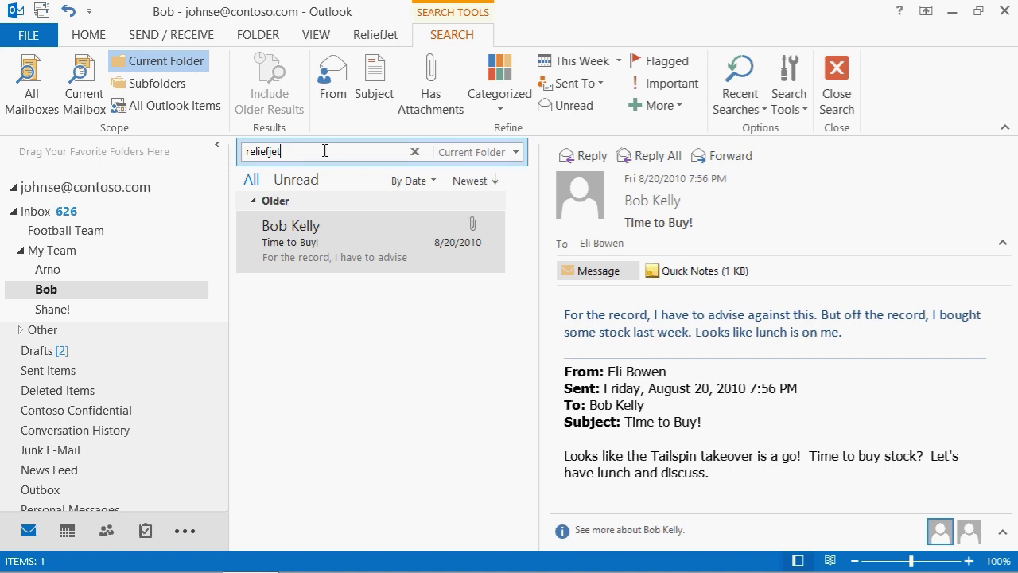
{"action": "left_click", "coordinate": [339, 241]}
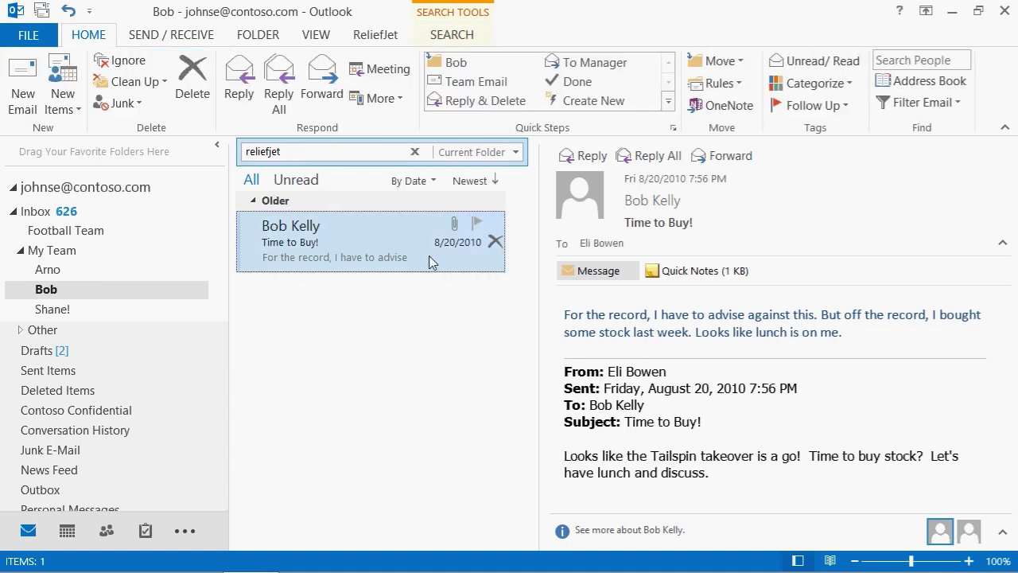
{"action": "right_click", "coordinate": [677, 277]}
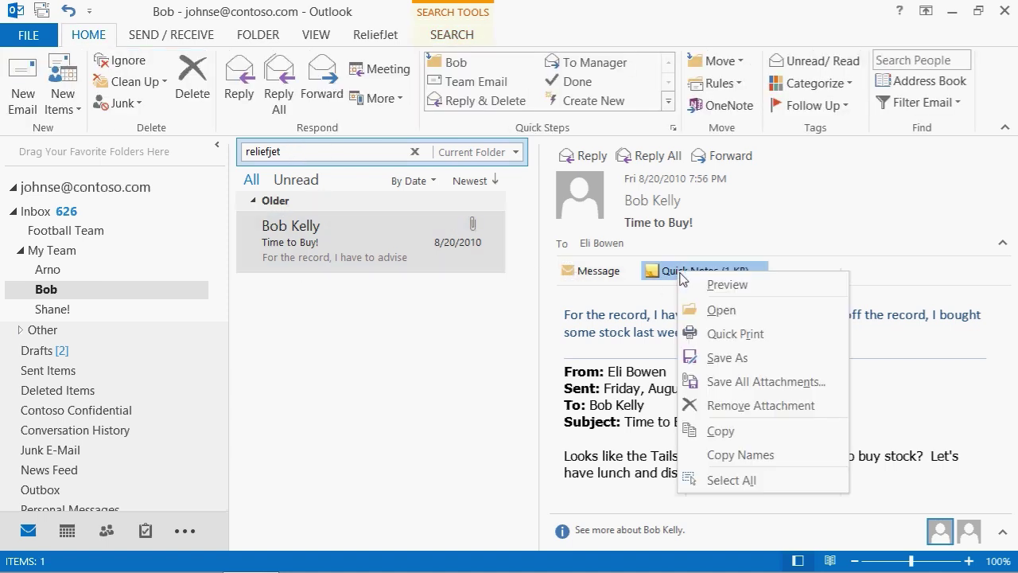
{"action": "left_click", "coordinate": [700, 309]}
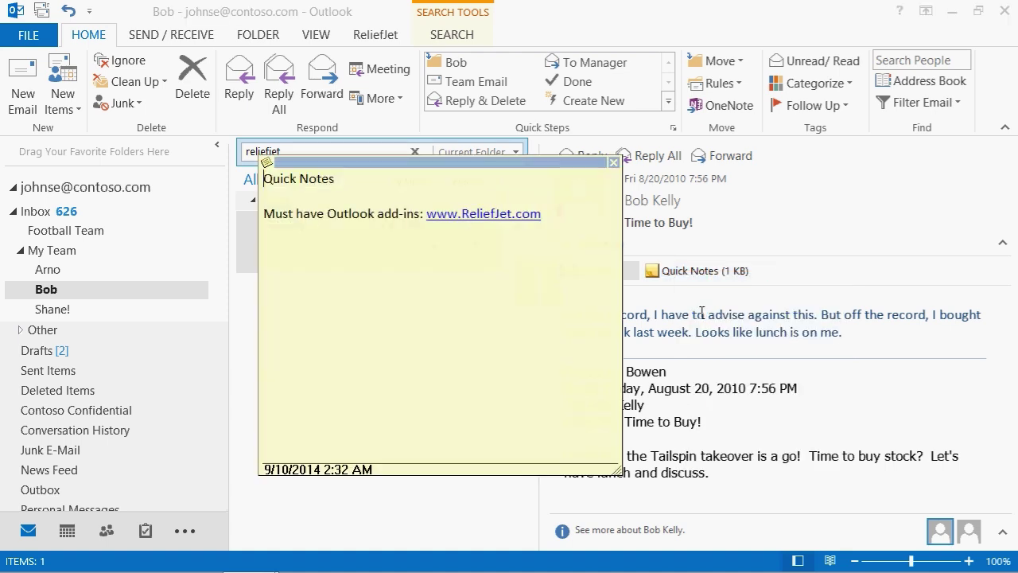
{"action": "left_click", "coordinate": [614, 164]}
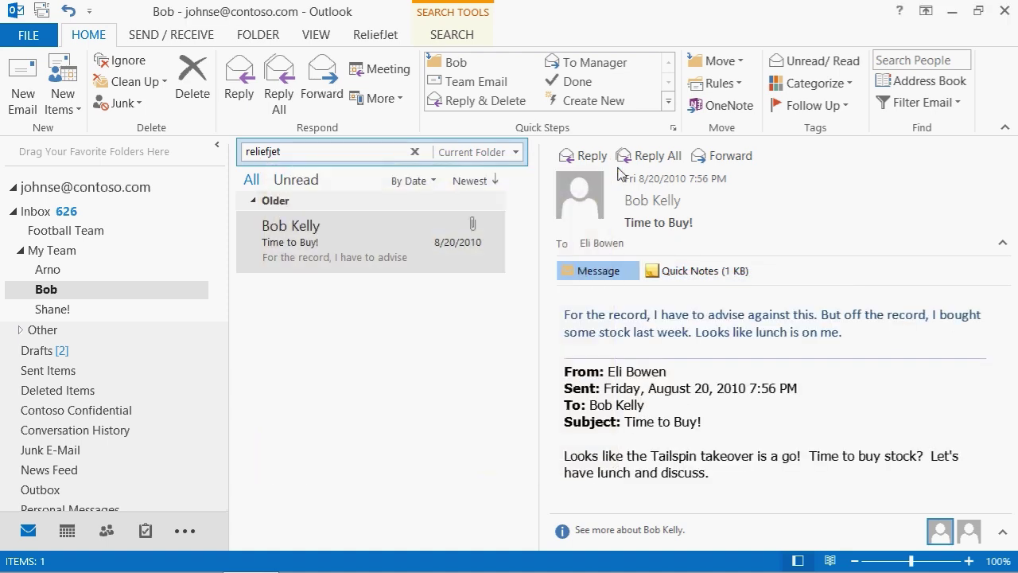
- Remove the Quick Notes attachment from the Time to Buy! message
{"action": "left_click", "coordinate": [448, 291]}
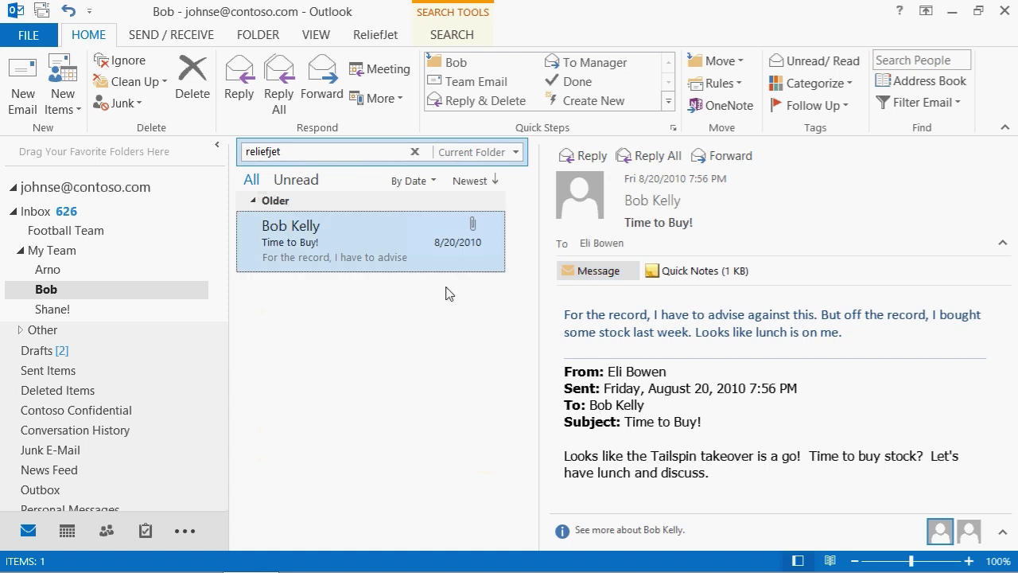
{"action": "right_click", "coordinate": [692, 274]}
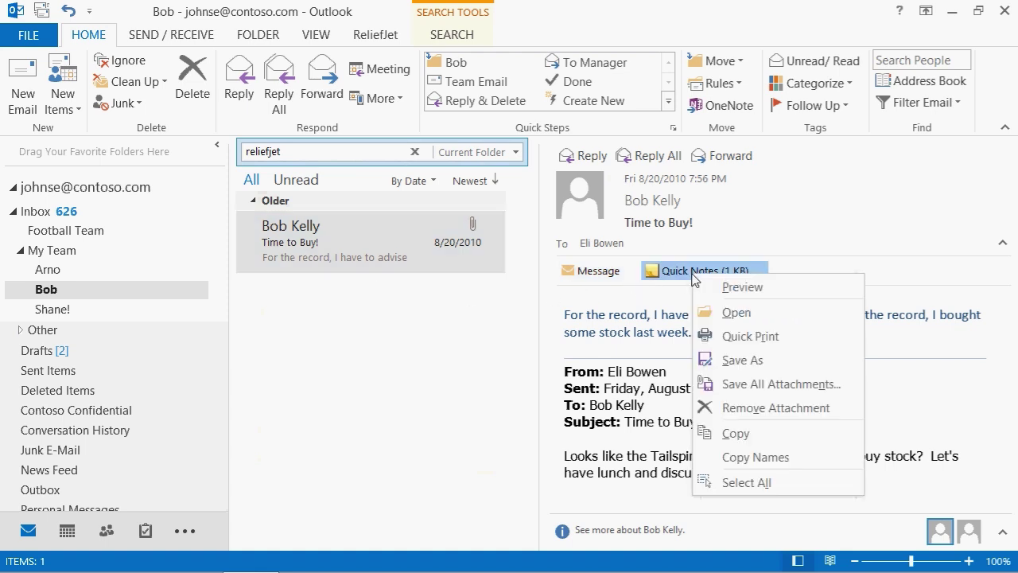
{"action": "left_click", "coordinate": [726, 410]}
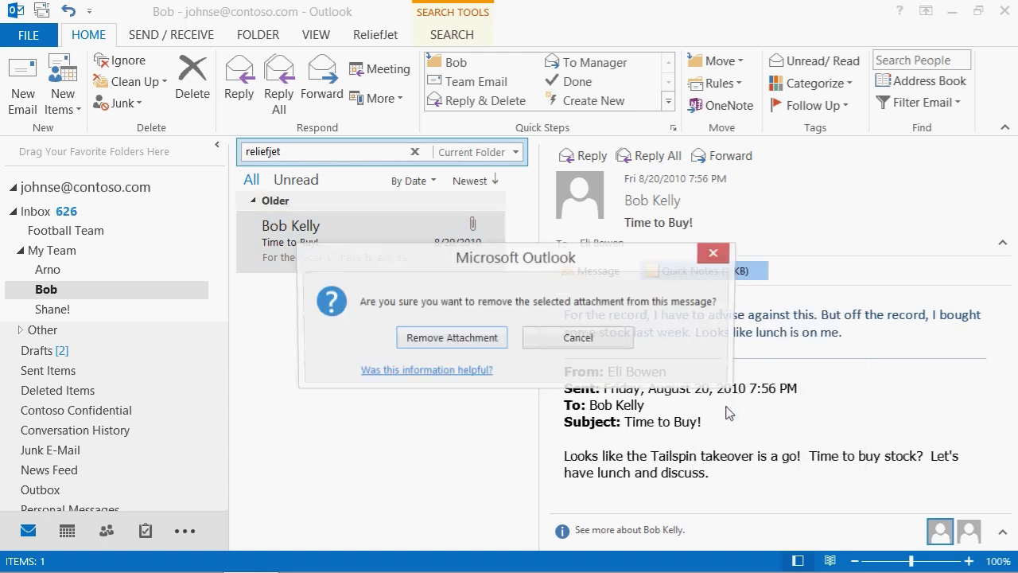
{"action": "left_click", "coordinate": [479, 338]}
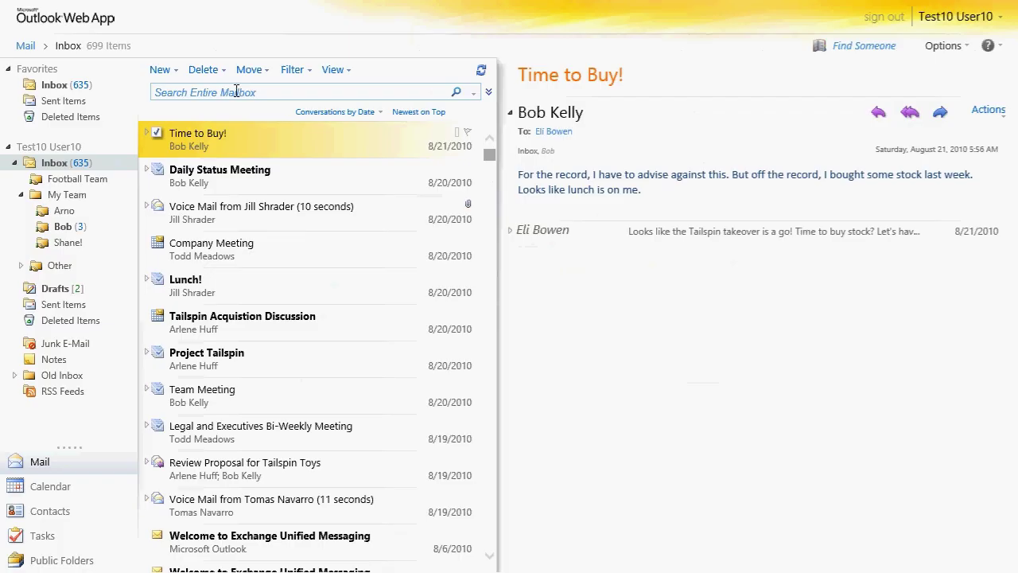
- Search the entire mailbox for 'reliefjet' and open the attached Quick Notes note
{"action": "left_click", "coordinate": [236, 92]}
{"action": "type", "text": "reliefjet"}
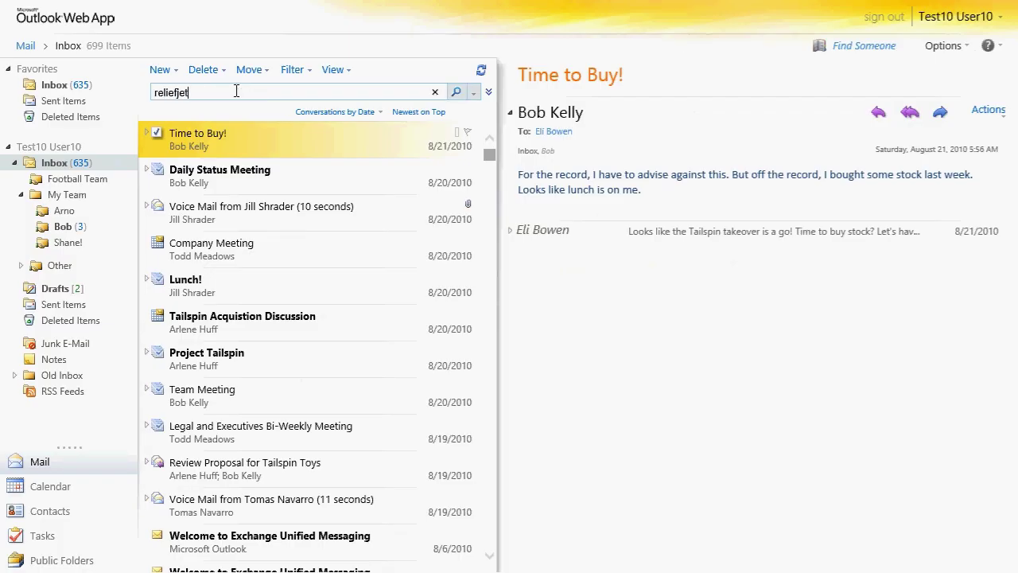
{"action": "key", "text": "Return"}
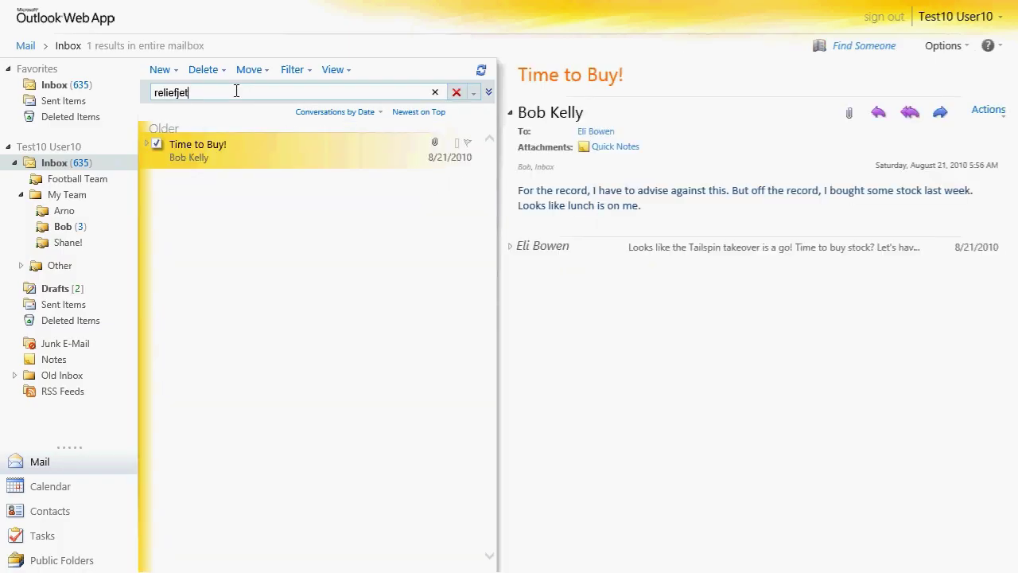
{"action": "left_click", "coordinate": [616, 147]}
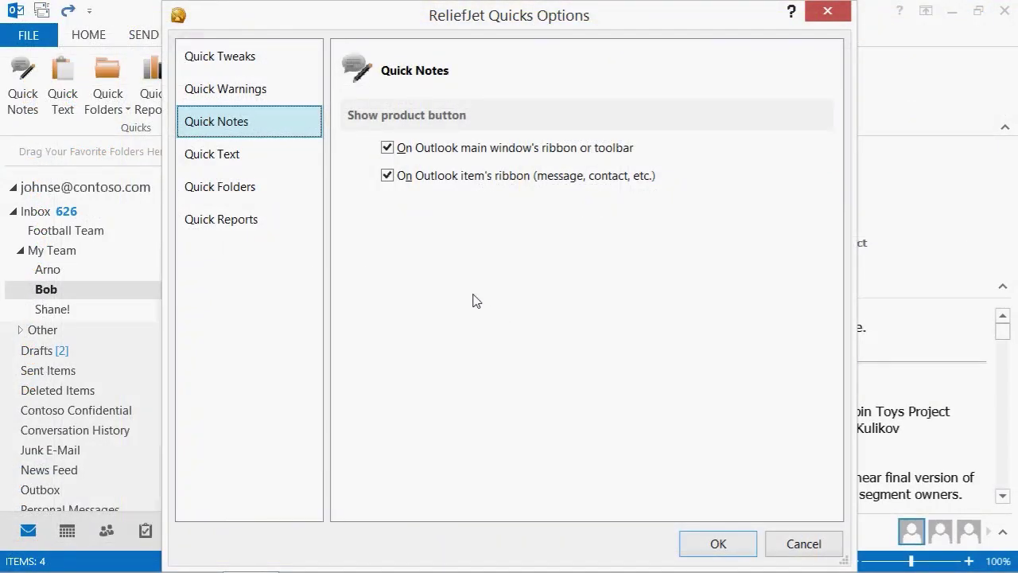
- Create a 'My team' quick text containing the pasted team contact addresses
{"action": "left_click", "coordinate": [249, 160]}
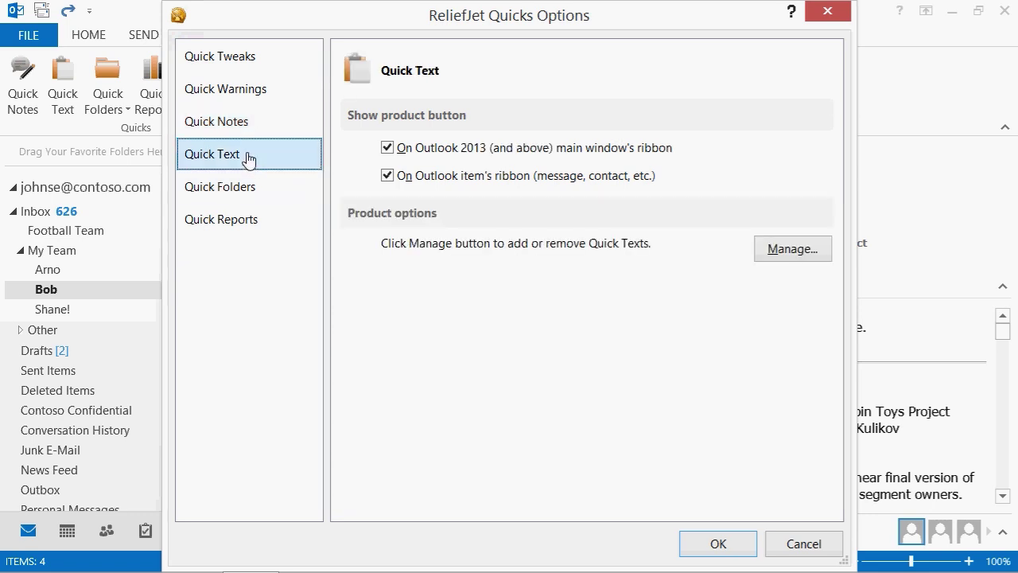
{"action": "left_click", "coordinate": [795, 248]}
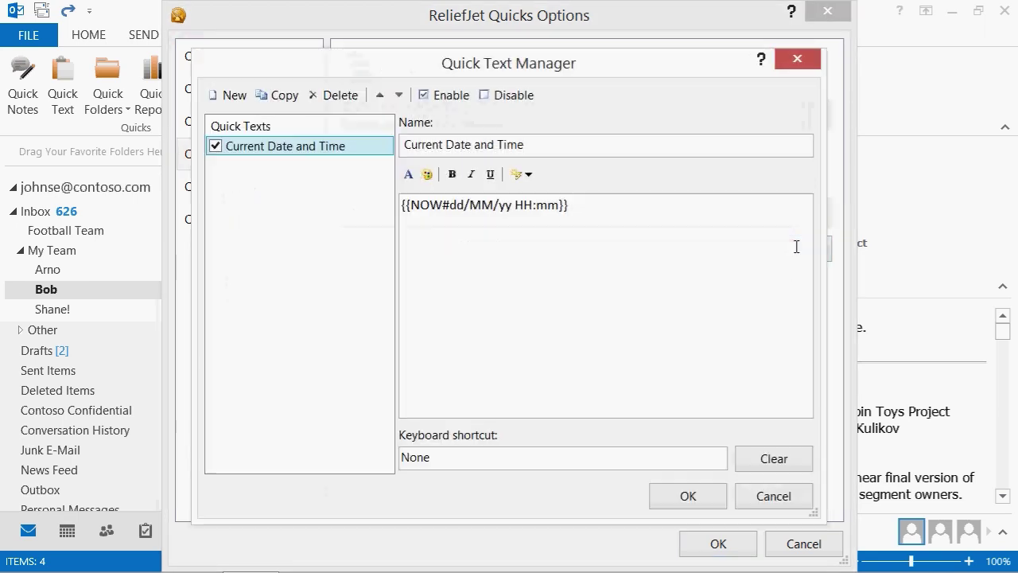
{"action": "left_click", "coordinate": [234, 97]}
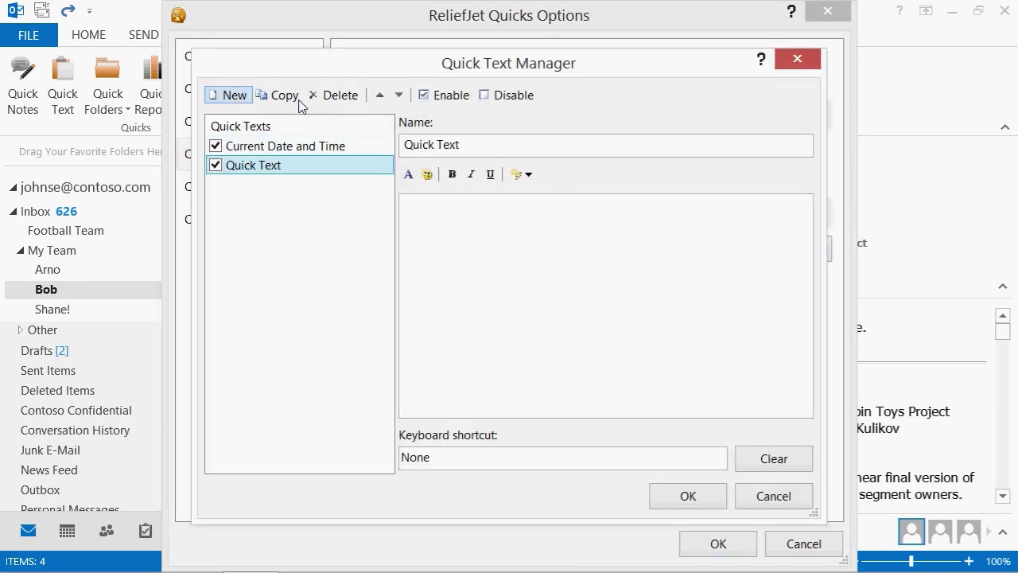
{"action": "left_click_drag", "start_coordinate": [469, 143], "coordinate": [332, 136]}
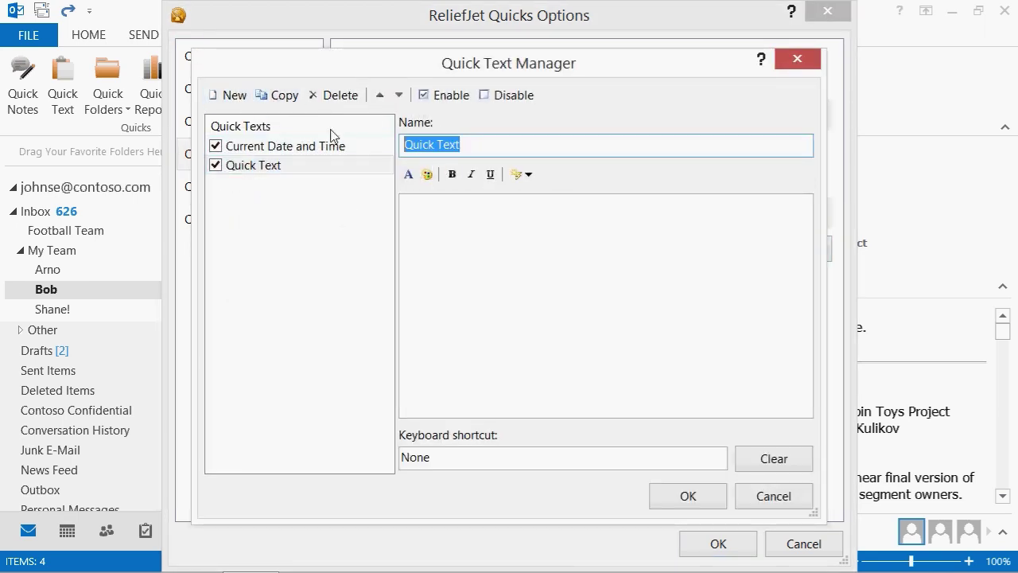
{"action": "type", "text": "My team"}
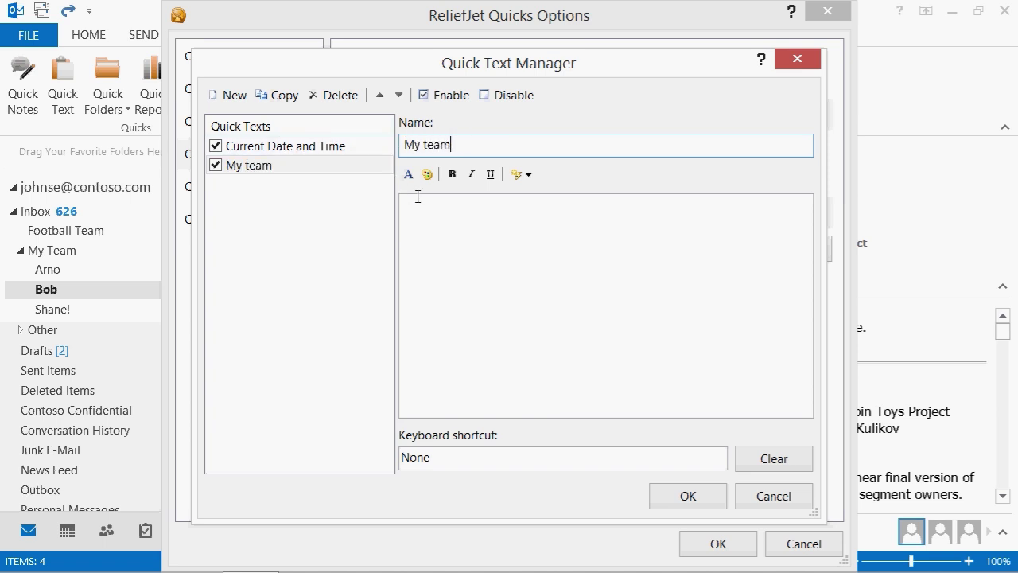
{"action": "left_click", "coordinate": [421, 211]}
{"action": "key", "text": "ctrl+v"}
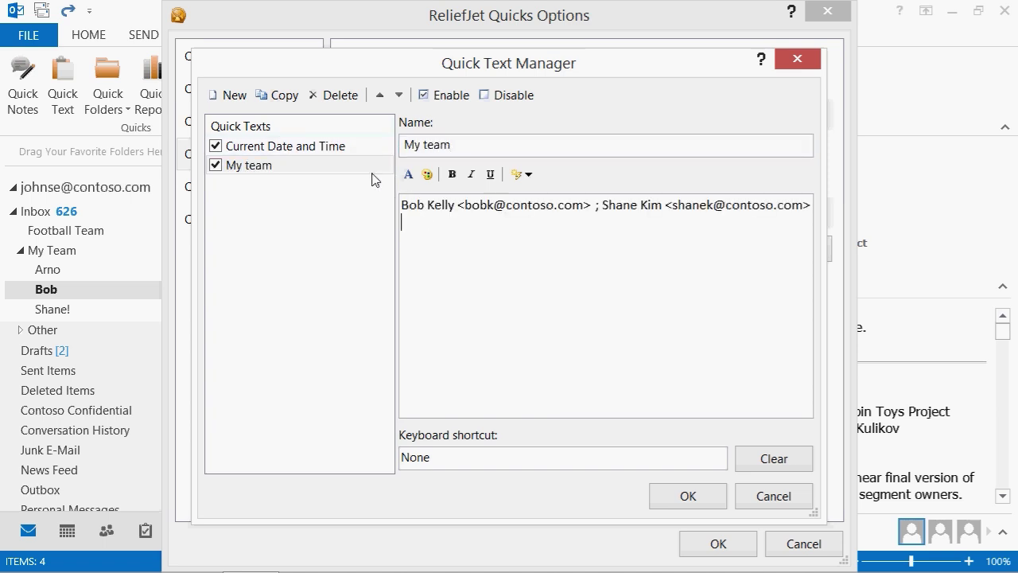
- Add a 'My team subject' quick text reading 'My team update.'
{"action": "left_click", "coordinate": [235, 95]}
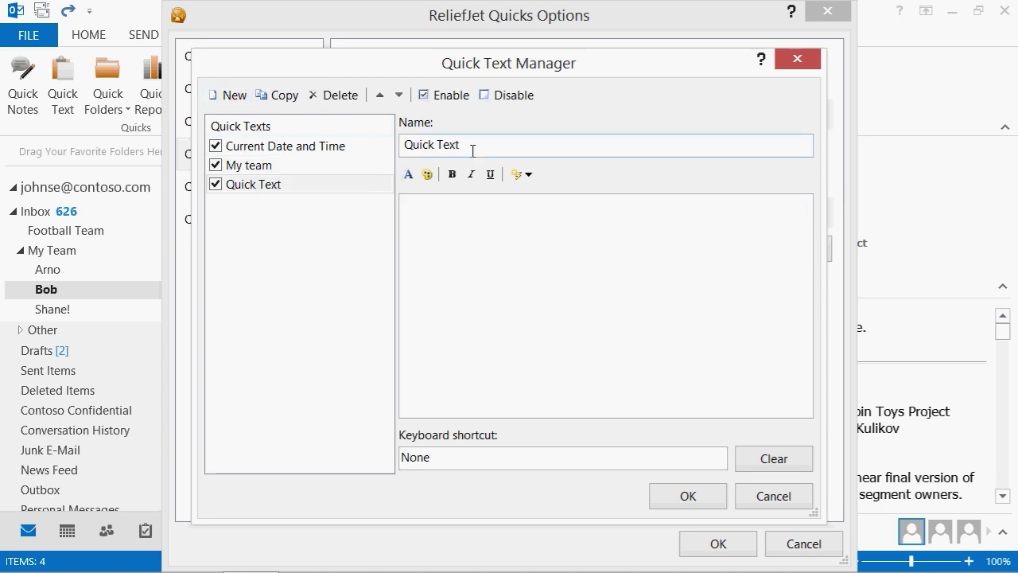
{"action": "left_click_drag", "start_coordinate": [472, 151], "coordinate": [359, 136]}
{"action": "type", "text": "My team subject"}
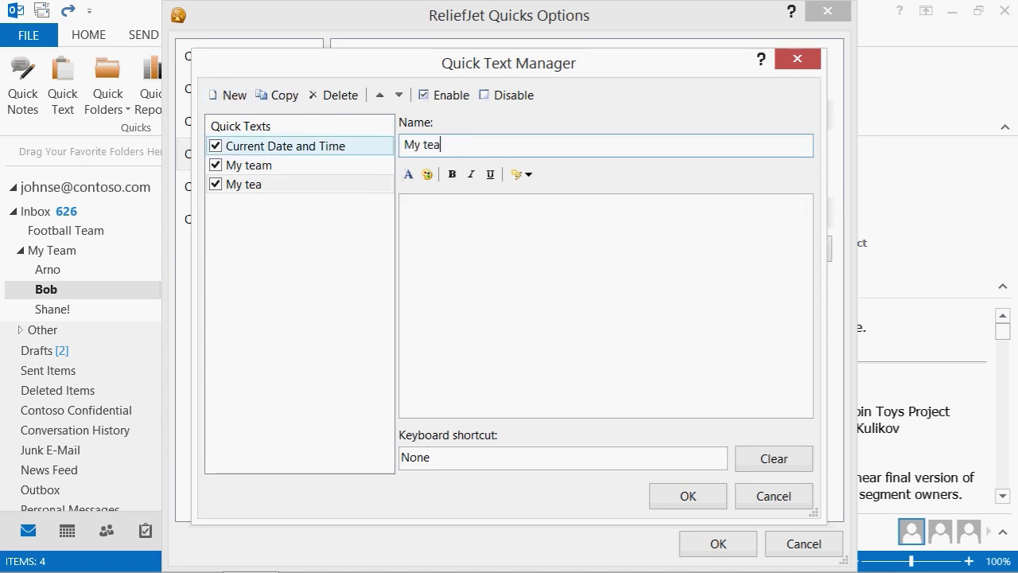
{"action": "left_click", "coordinate": [421, 228]}
{"action": "type", "text": "My team update."}
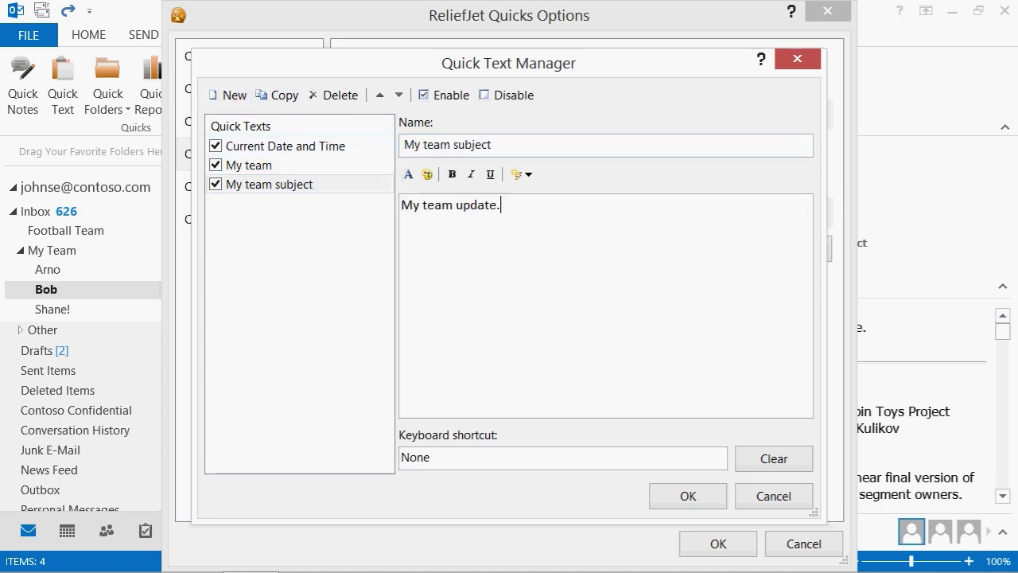
{"action": "left_click", "coordinate": [333, 147]}
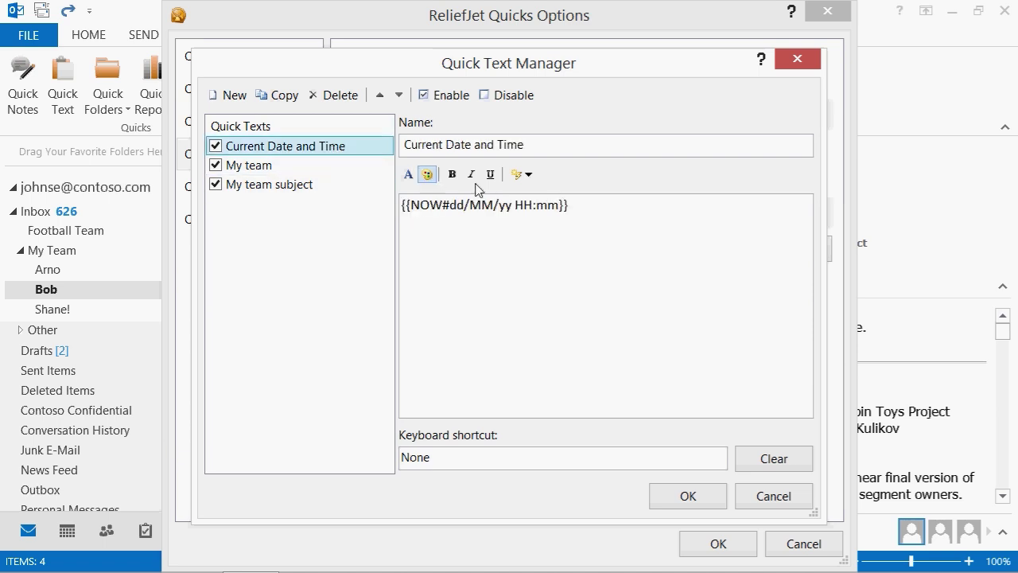
- Add a colon and the attachment names field to the quick text, and bold the date-and-time line
{"action": "left_click", "coordinate": [594, 205]}
{"action": "type", "text": ":"}
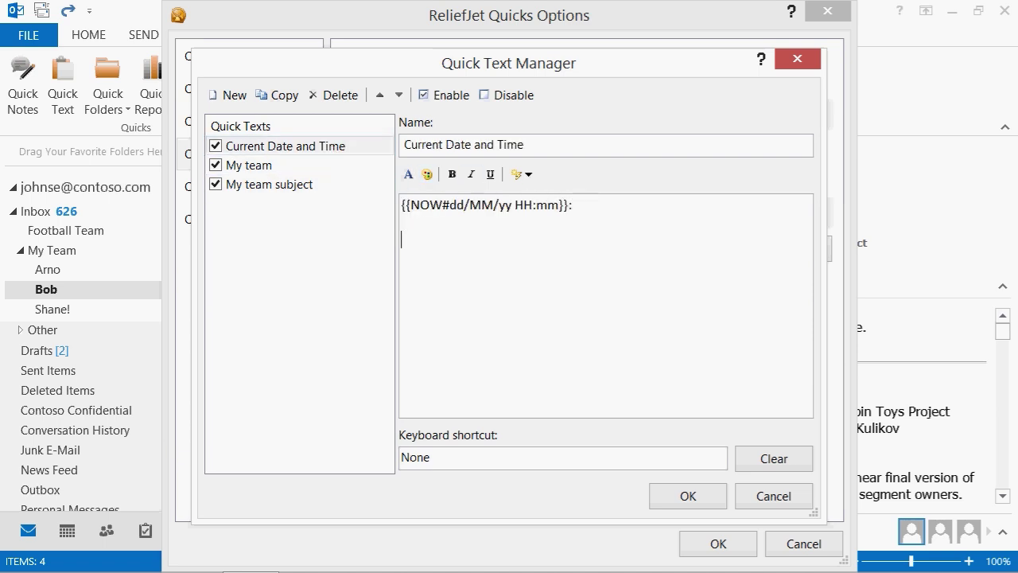
{"action": "left_click", "coordinate": [525, 173]}
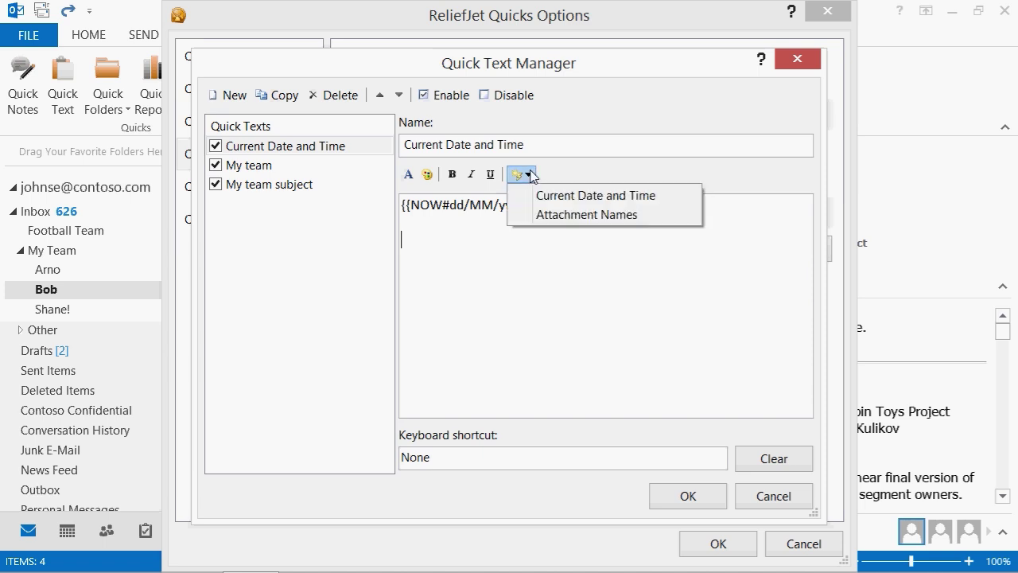
{"action": "left_click", "coordinate": [559, 214]}
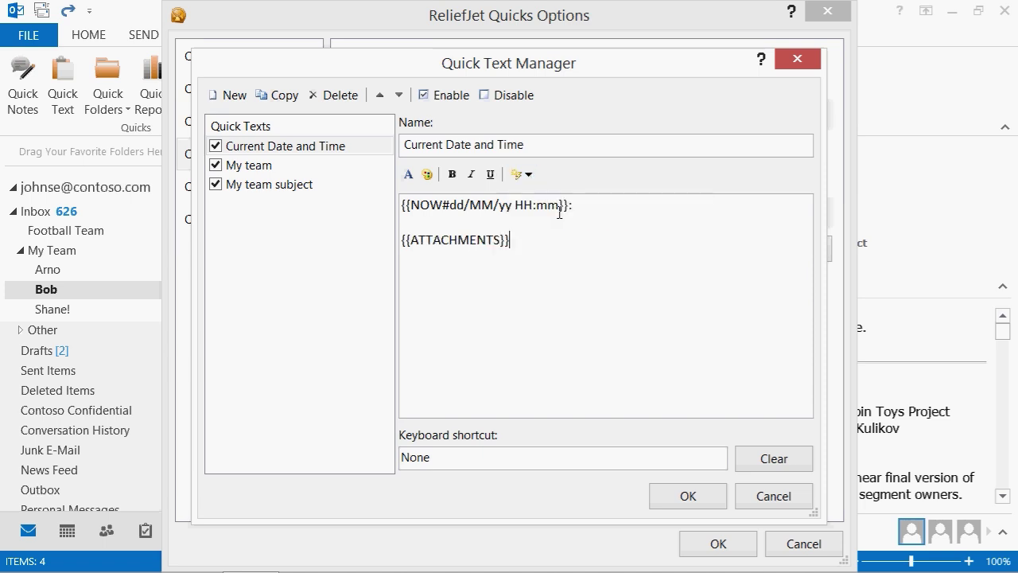
{"action": "left_click_drag", "start_coordinate": [585, 209], "coordinate": [382, 205]}
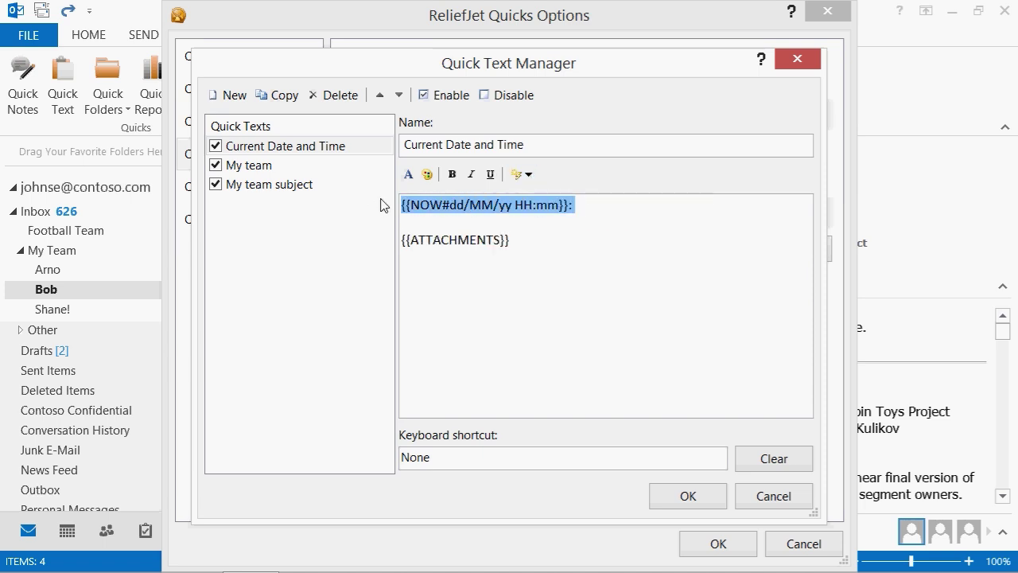
{"action": "left_click", "coordinate": [453, 174]}
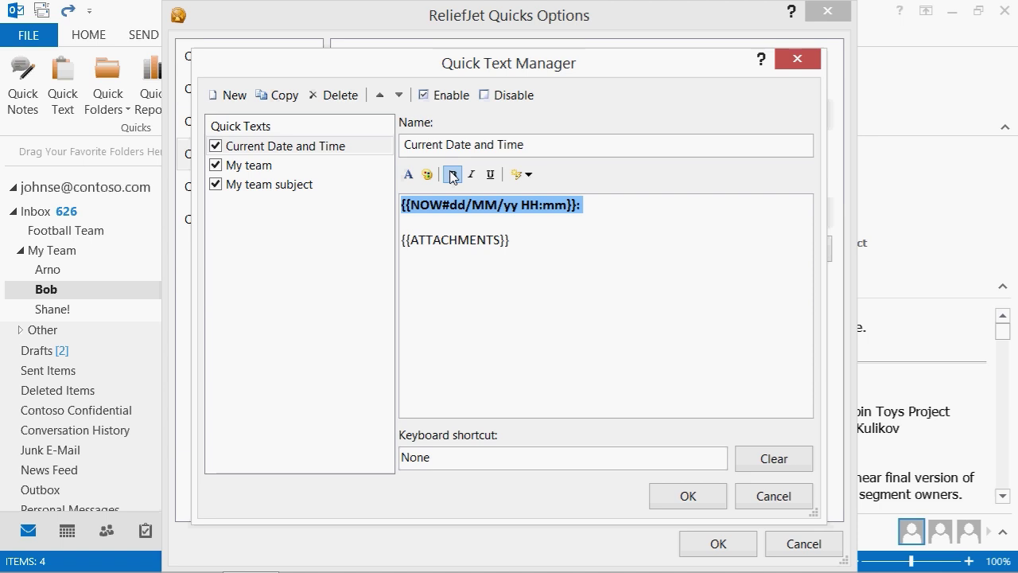
- Assign Ctrl+Shift+D as the Current Date and Time shortcut and save the quick text
{"action": "left_click", "coordinate": [498, 460]}
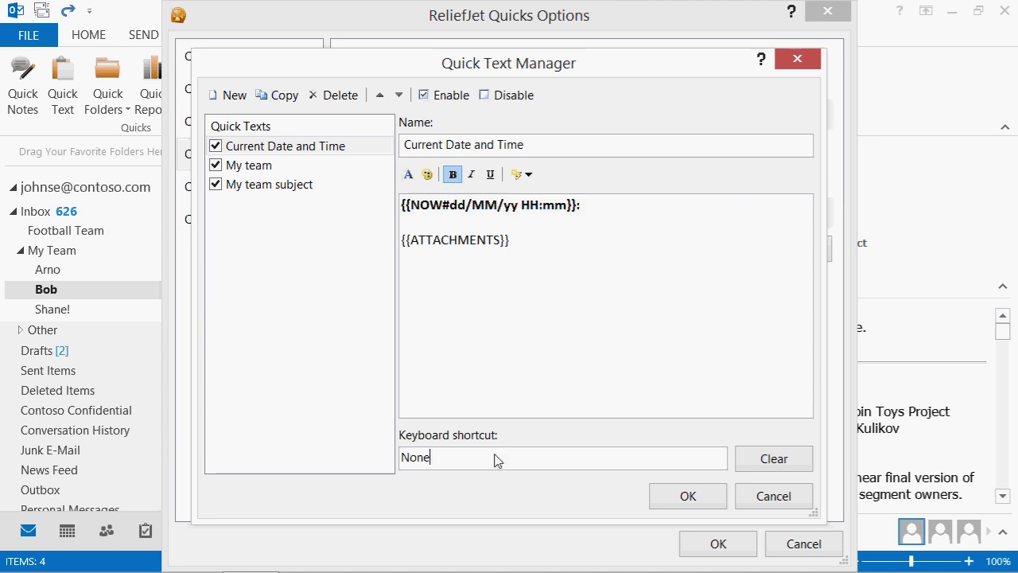
{"action": "key", "text": "ctrl+shift+d"}
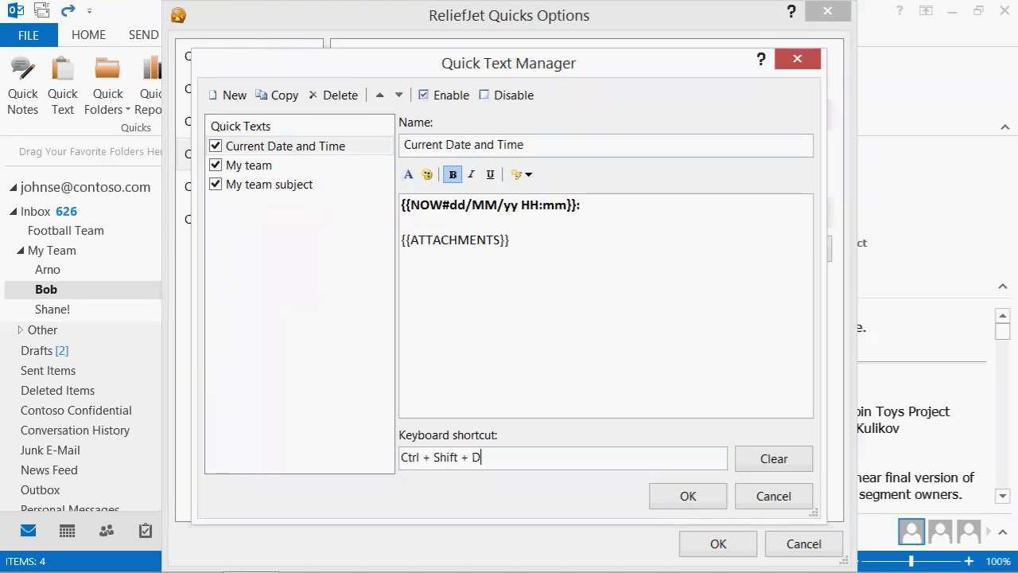
{"action": "left_click", "coordinate": [688, 495]}
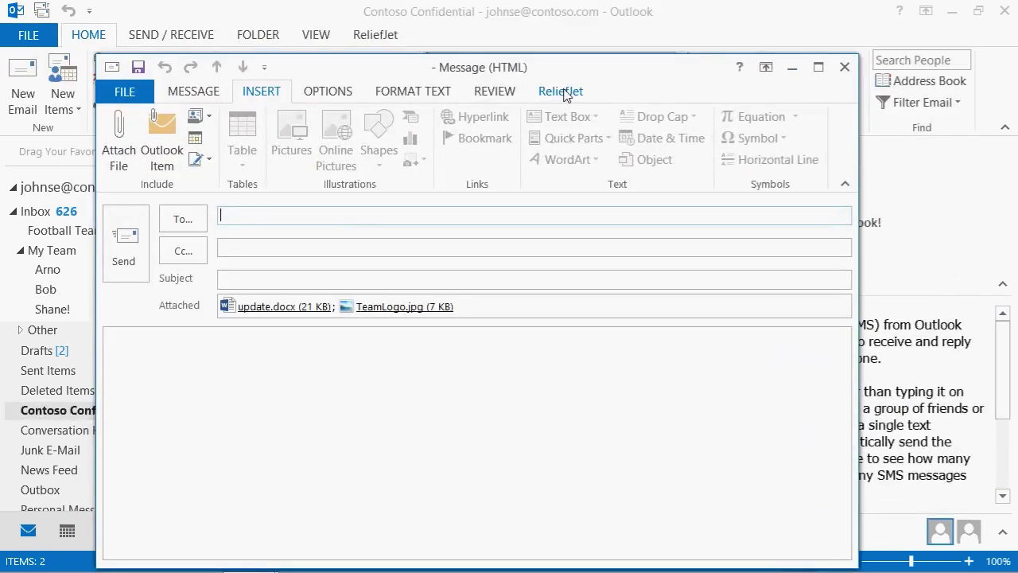
- Insert the My team recipients into the new message from ReliefJet Quick Text
{"action": "left_click", "coordinate": [560, 92]}
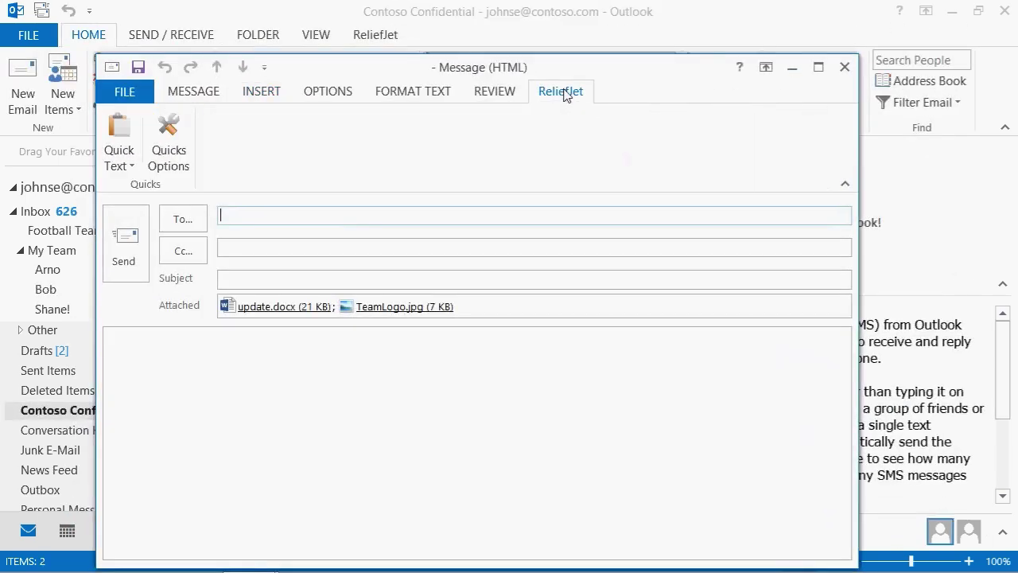
{"action": "left_click", "coordinate": [131, 165]}
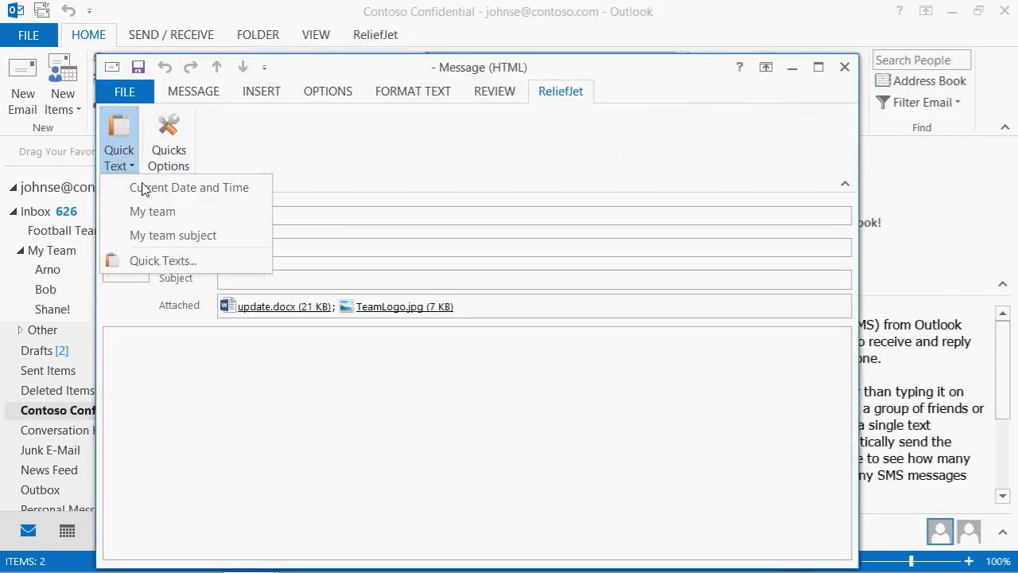
{"action": "left_click", "coordinate": [151, 215]}
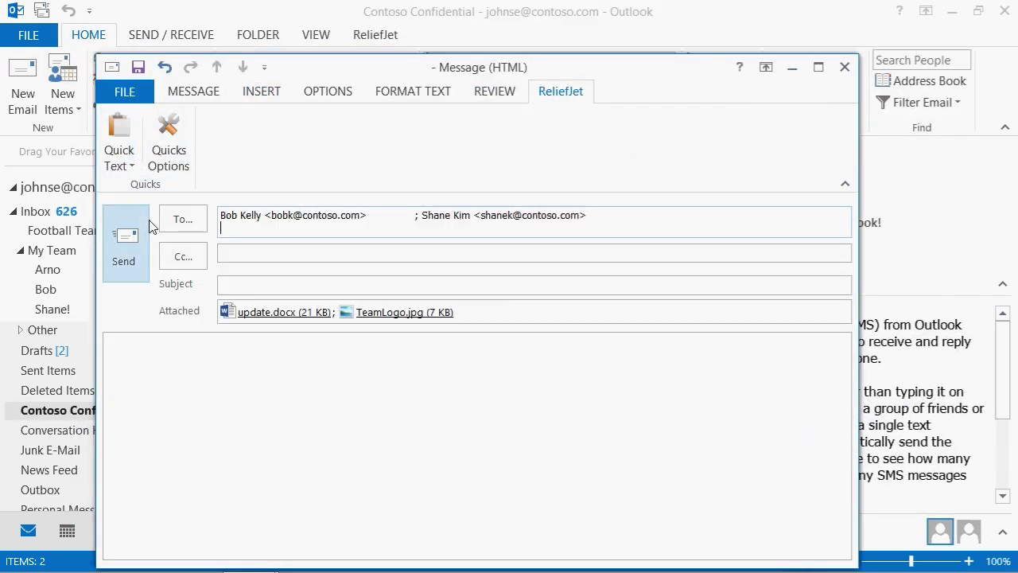
- Fill the subject with the My team subject text and insert the date and time into the body with Ctrl+Shift+D
{"action": "left_click", "coordinate": [230, 284]}
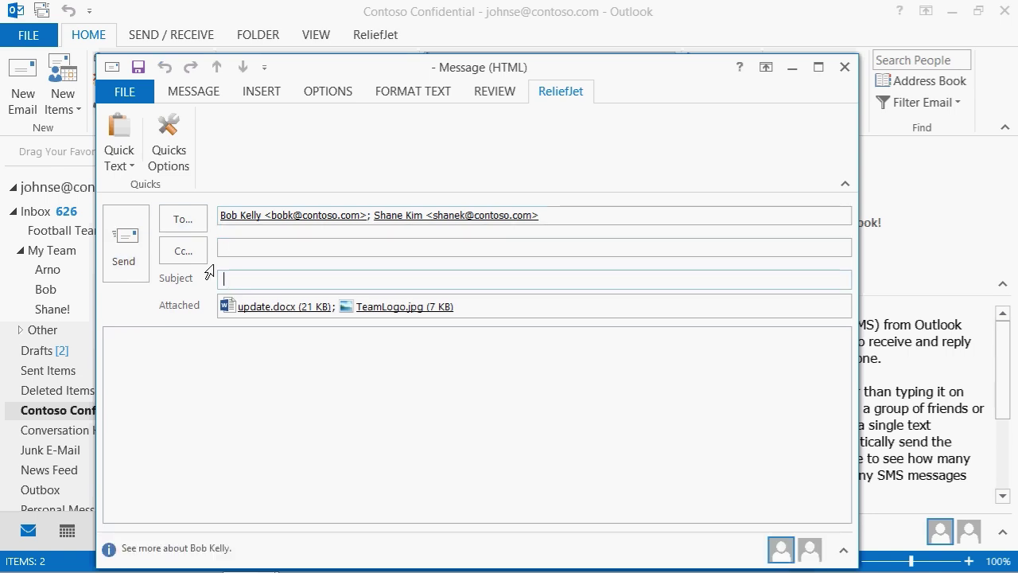
{"action": "left_click", "coordinate": [125, 171]}
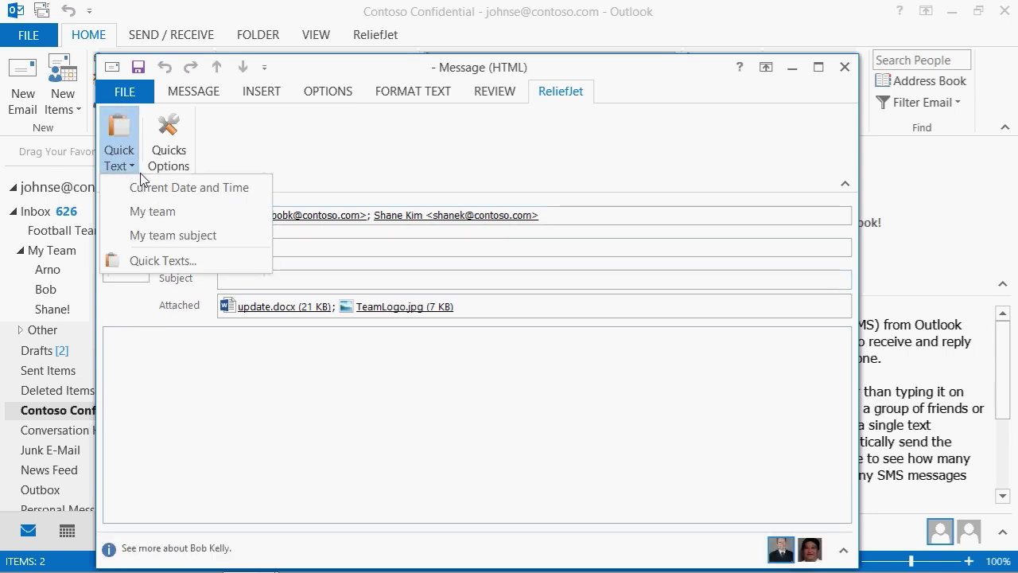
{"action": "left_click", "coordinate": [180, 234]}
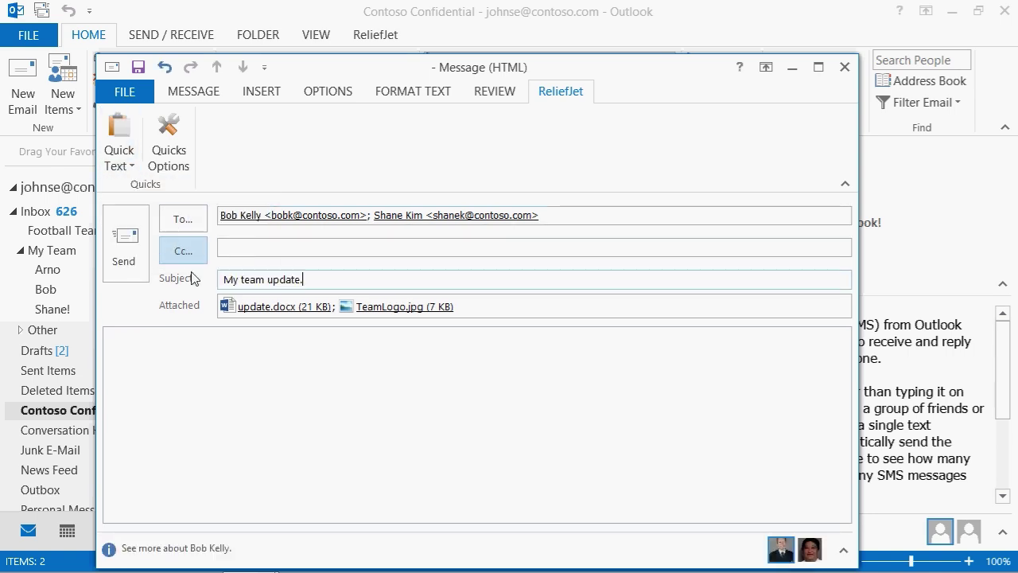
{"action": "left_click", "coordinate": [233, 353]}
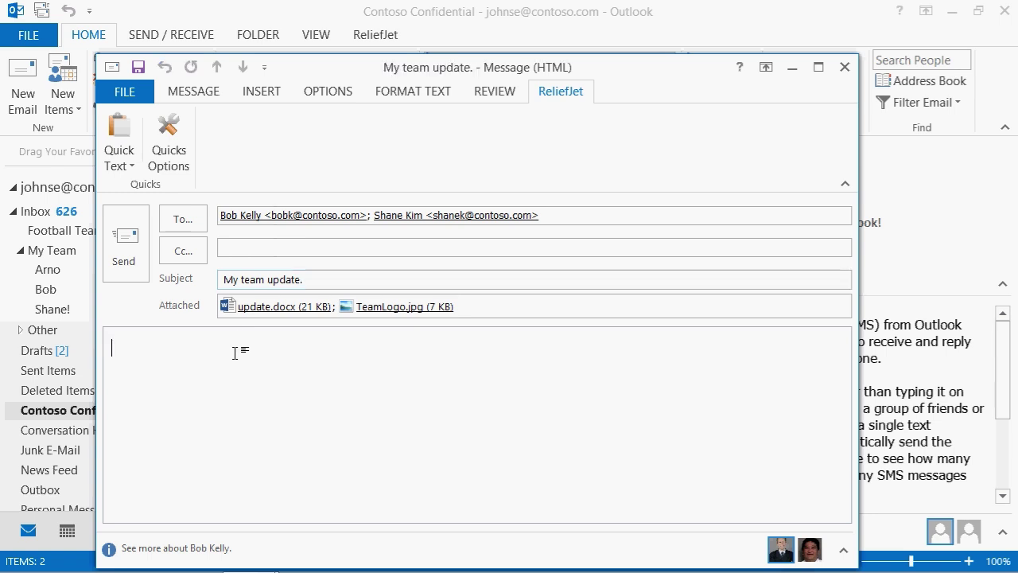
{"action": "key", "text": "ctrl+shift+d"}
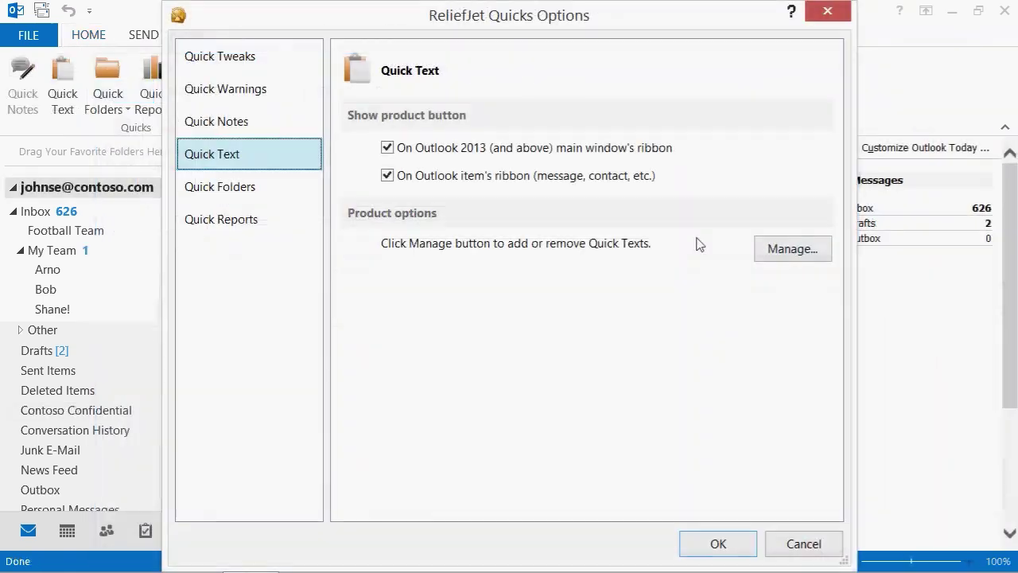
- Turn on 'Show Exchange Public Folders in the folder list' in the Quick Folders settings and confirm
{"action": "left_click", "coordinate": [266, 194]}
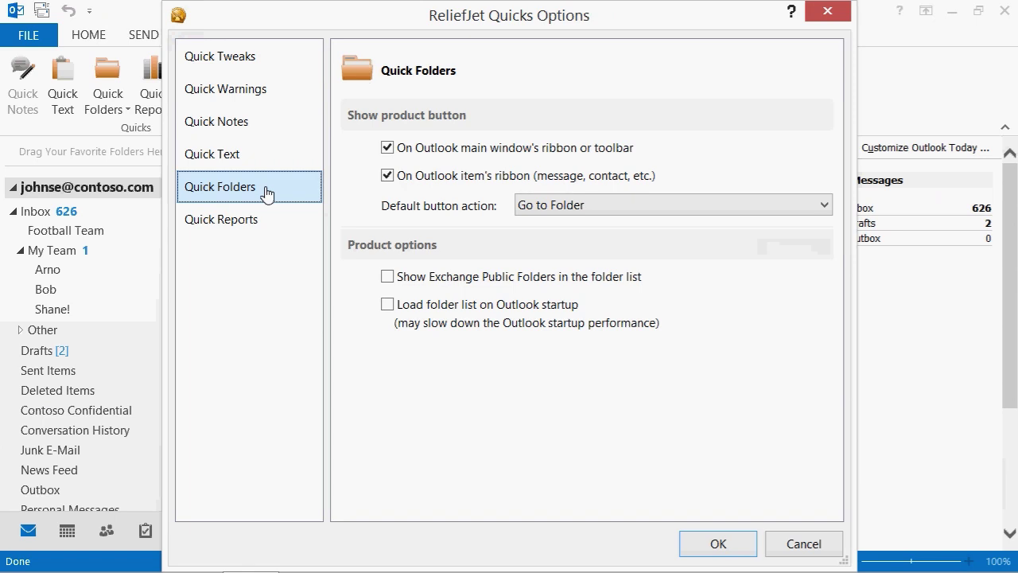
{"action": "left_click", "coordinate": [461, 277]}
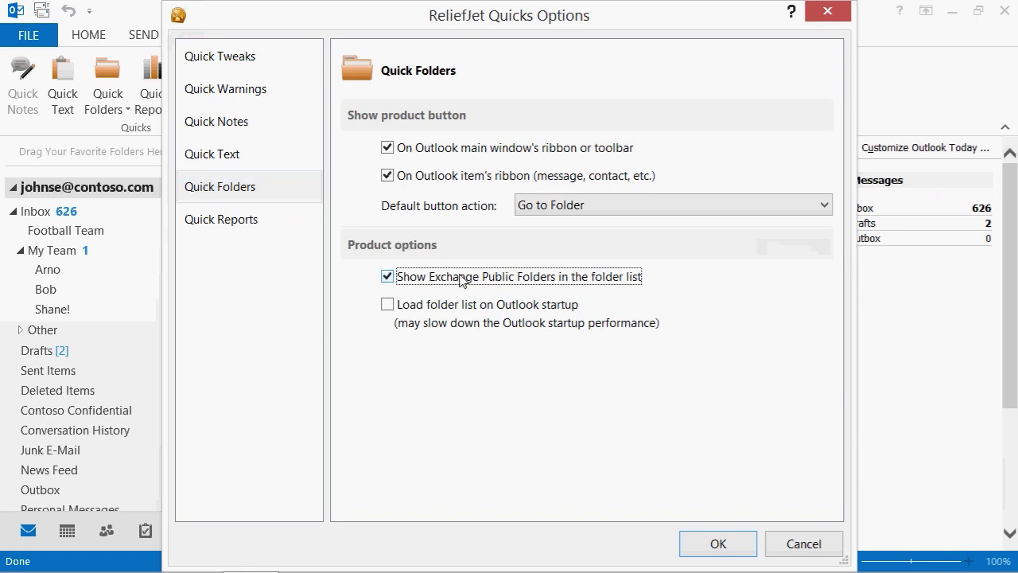
{"action": "key", "text": "Return"}
{"action": "left_click", "coordinate": [107, 101]}
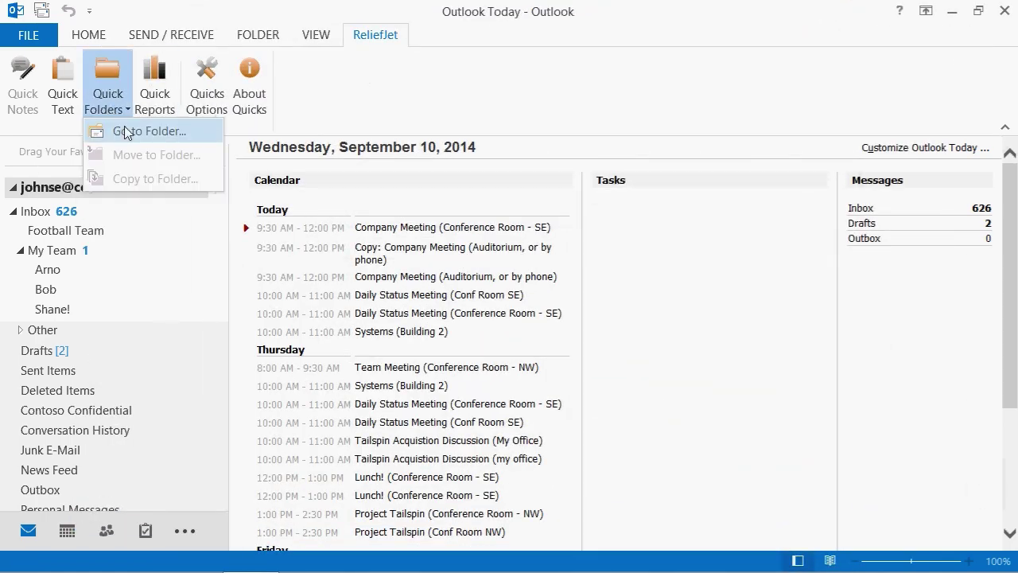
- Jump to the My Team folder using Go to Folder with the search 'te'
{"action": "left_click", "coordinate": [127, 131]}
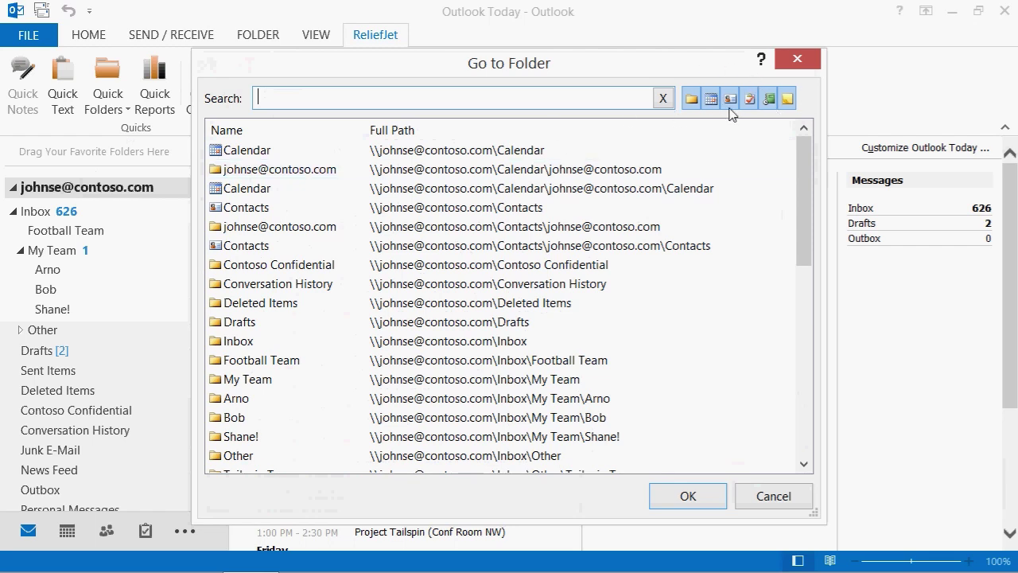
{"action": "type", "text": "team"}
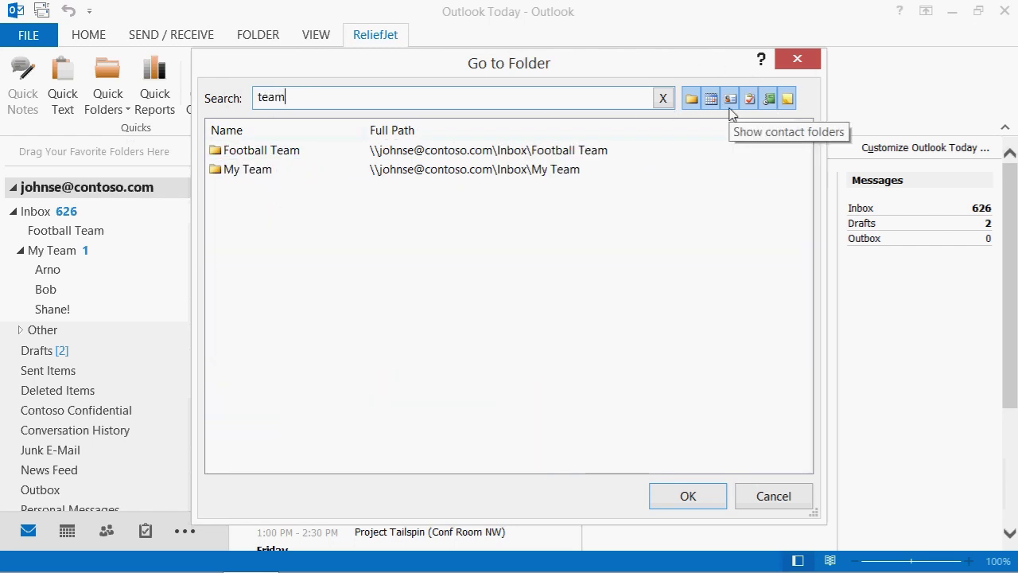
{"action": "left_click", "coordinate": [535, 169]}
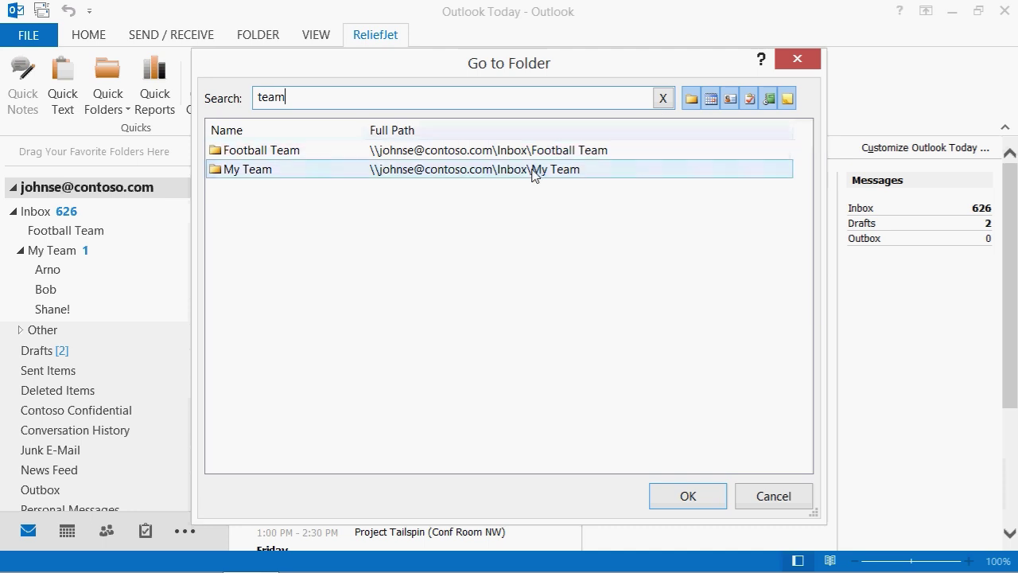
{"action": "left_click", "coordinate": [701, 506]}
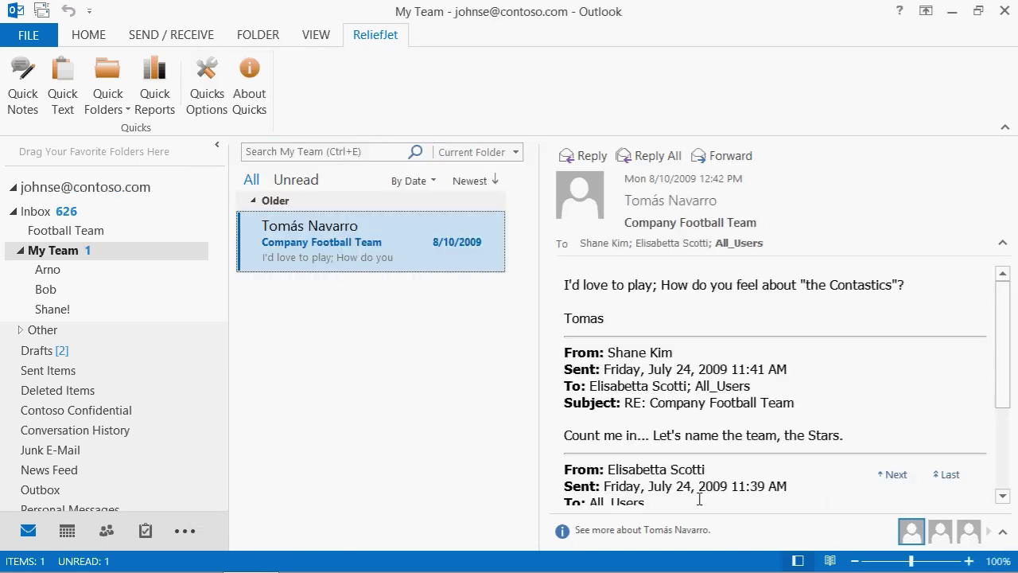
- Move the selected message into the Football Team folder with Move to Folder
{"action": "left_click", "coordinate": [125, 112]}
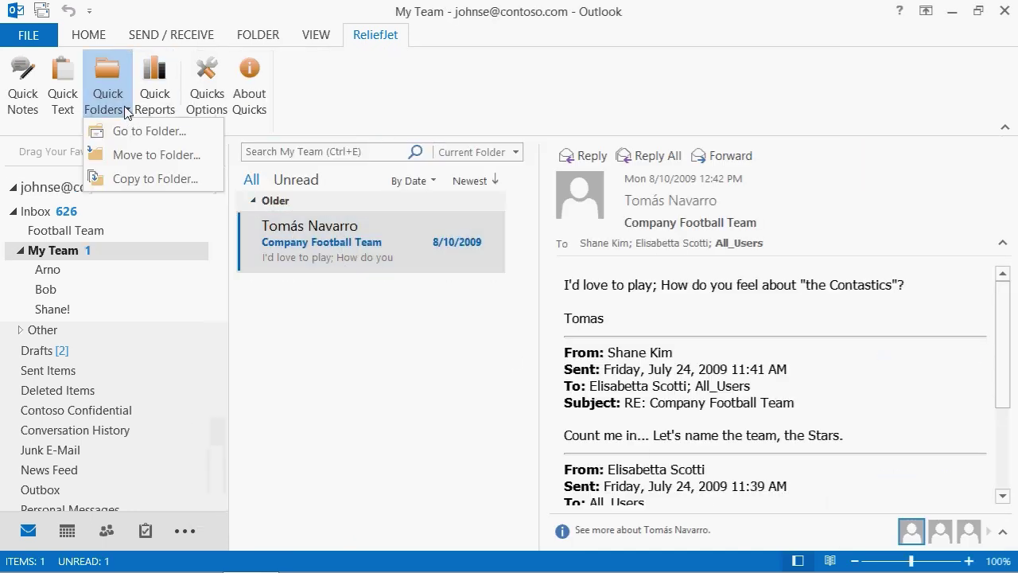
{"action": "left_click", "coordinate": [141, 154]}
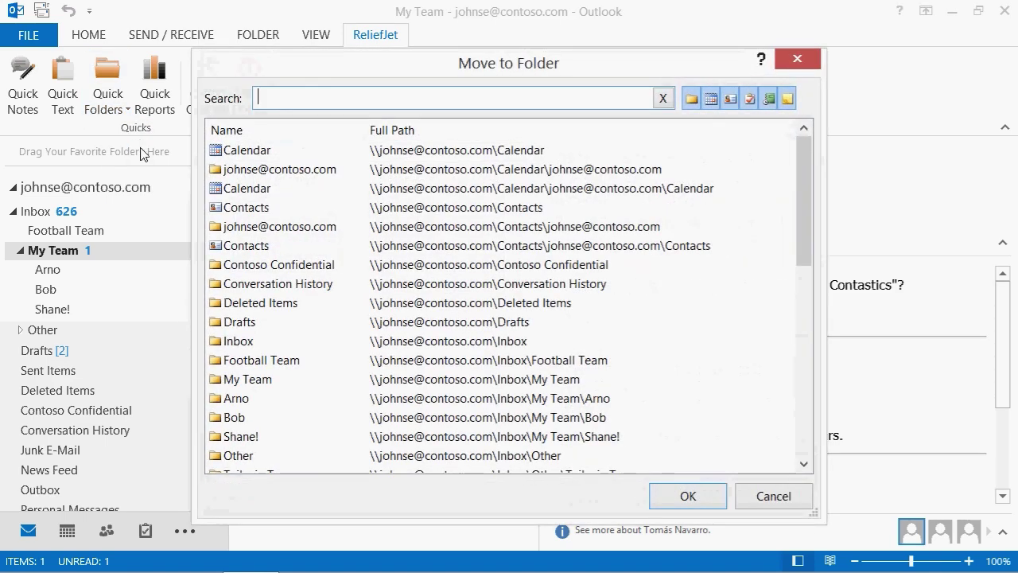
{"action": "type", "text": "team"}
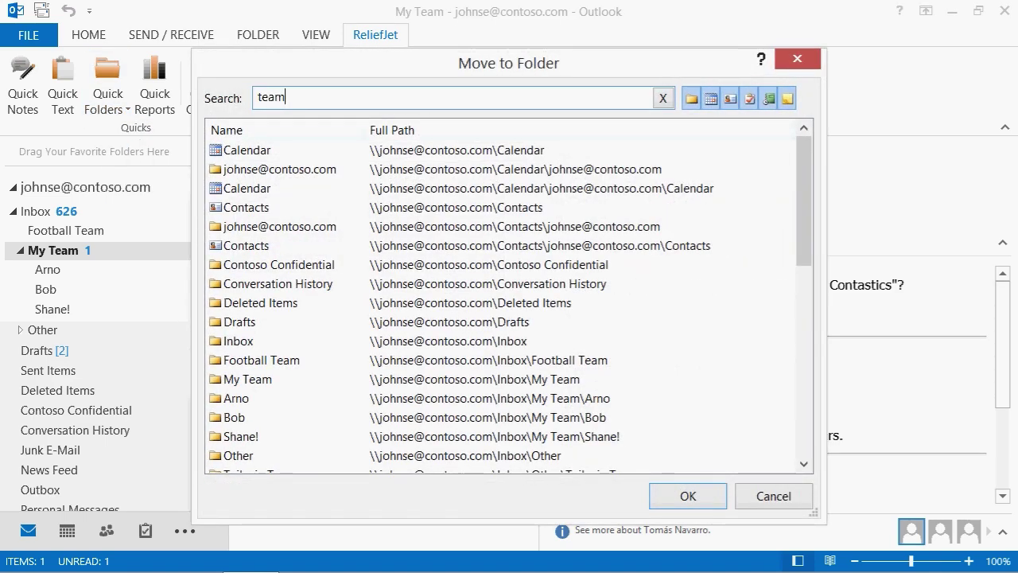
{"action": "left_click", "coordinate": [280, 153]}
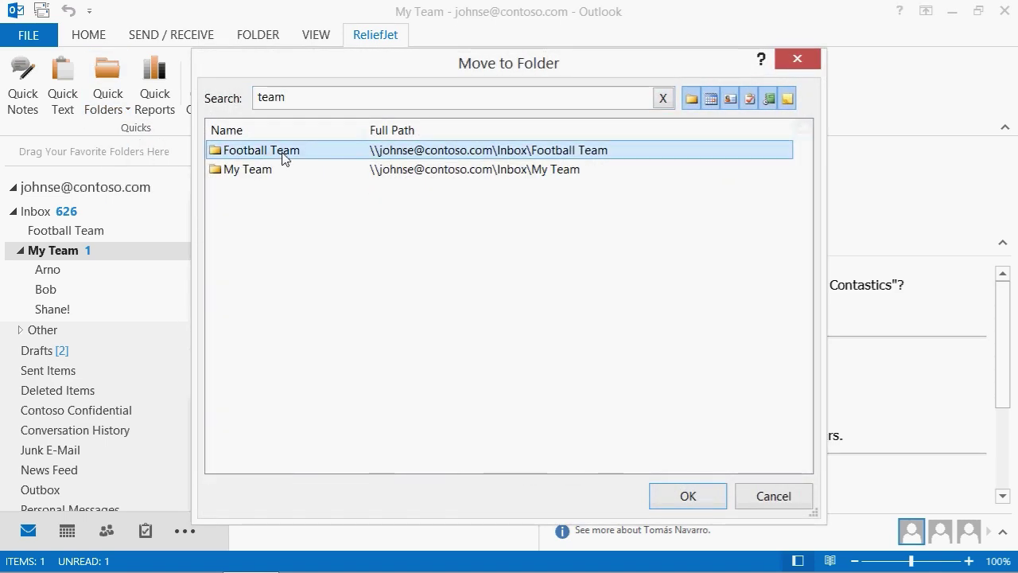
{"action": "left_click", "coordinate": [685, 497]}
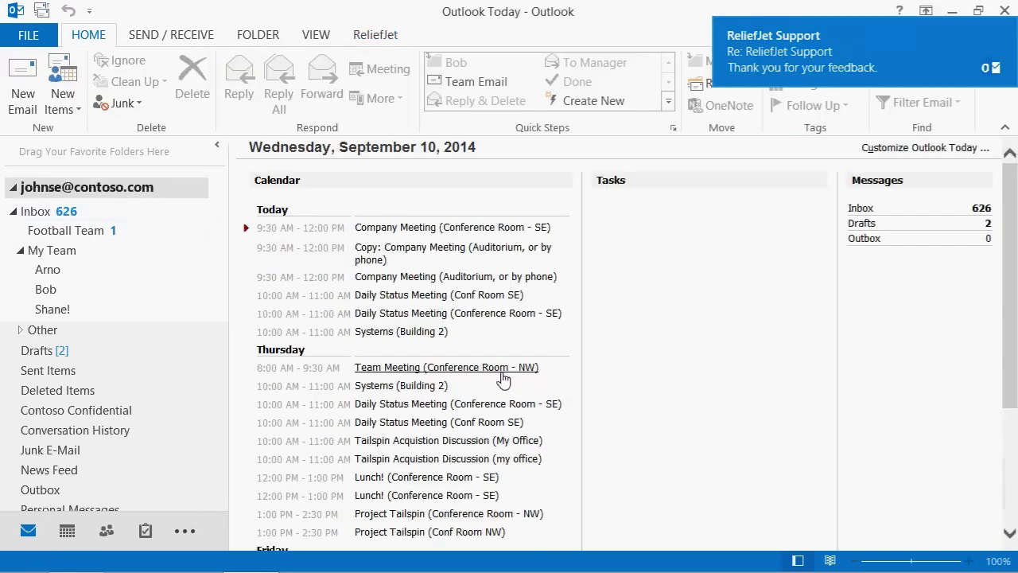
{"action": "left_click", "coordinate": [980, 62]}
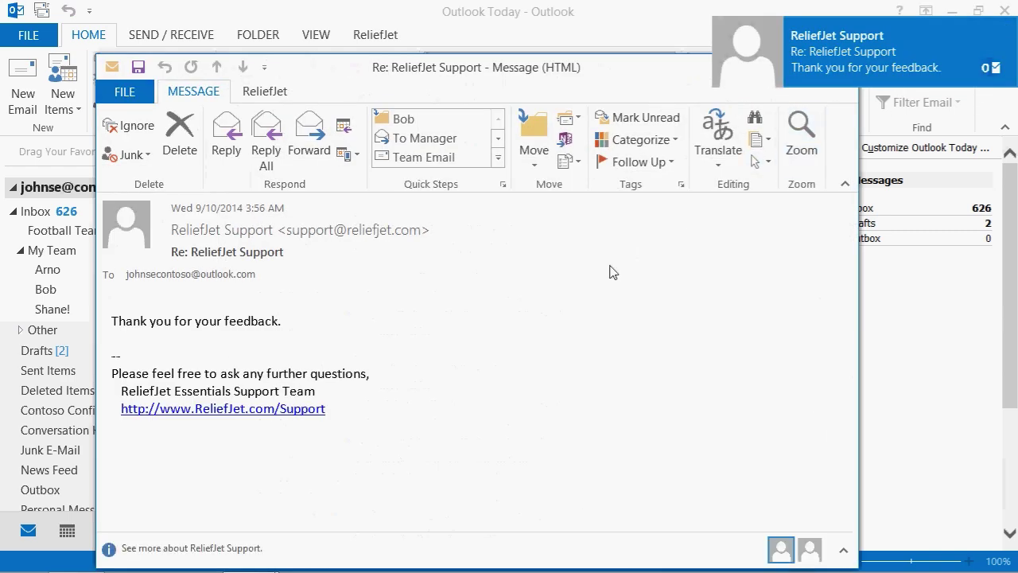
- From the ReliefJet Support reply window, jump to its My Team folder via Quick Folders > Go to Folder
{"action": "left_click", "coordinate": [265, 92]}
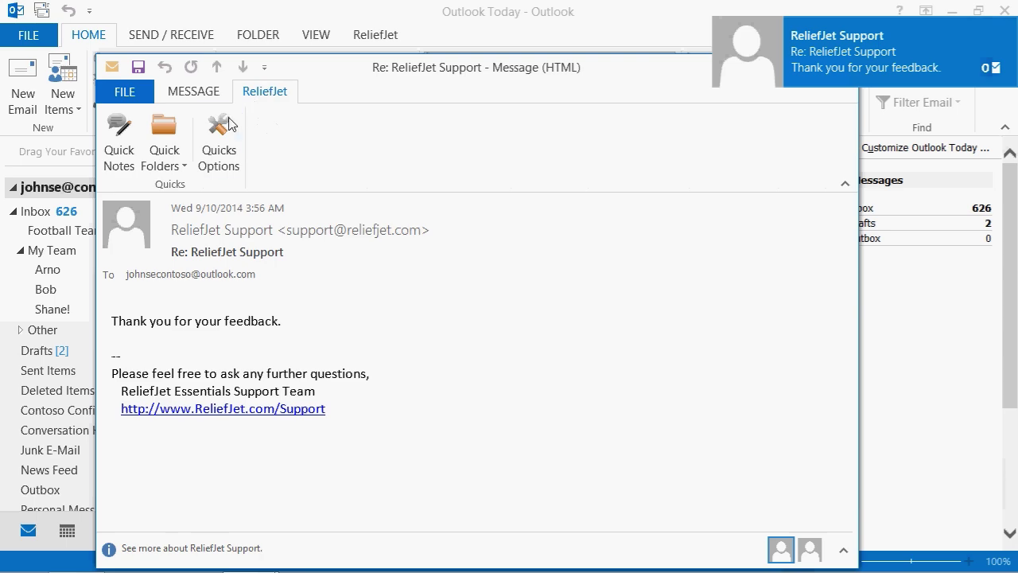
{"action": "left_click", "coordinate": [175, 164]}
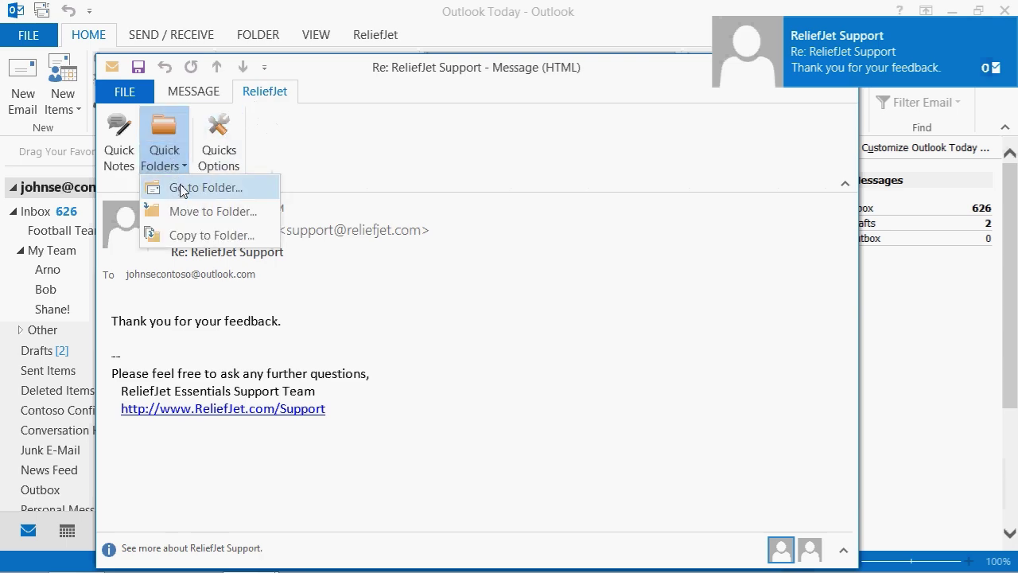
{"action": "left_click", "coordinate": [174, 188]}
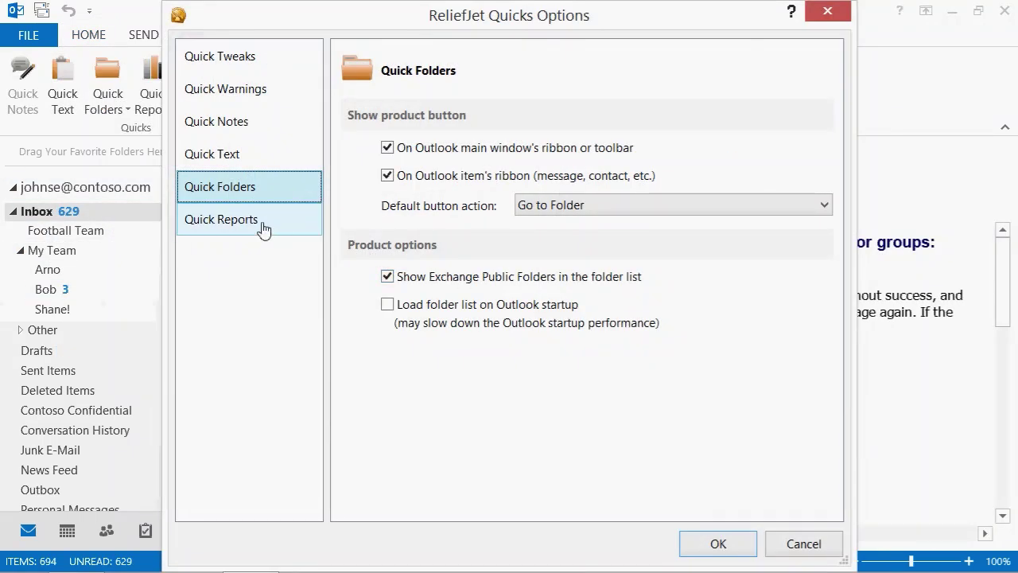
{"action": "left_click", "coordinate": [264, 228]}
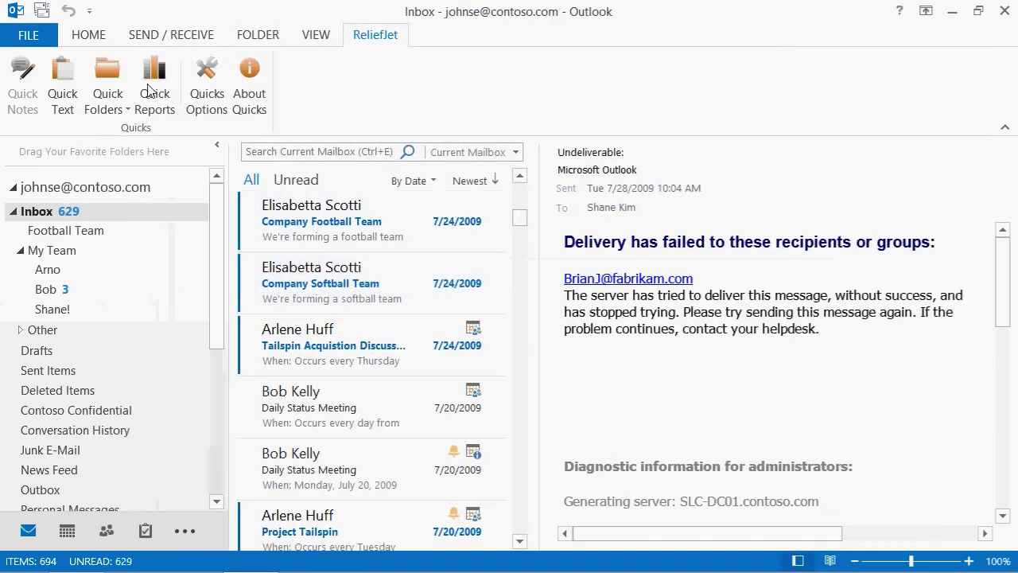
- Export the Inbox with Quick Reports, save it to Documents, and open it in Excel
{"action": "left_click", "coordinate": [146, 83]}
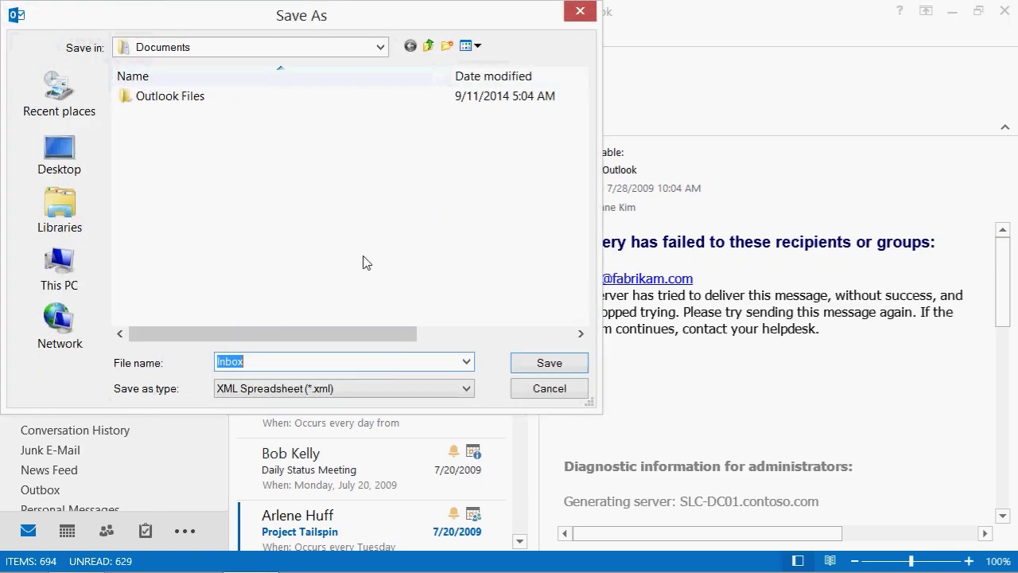
{"action": "left_click", "coordinate": [531, 366]}
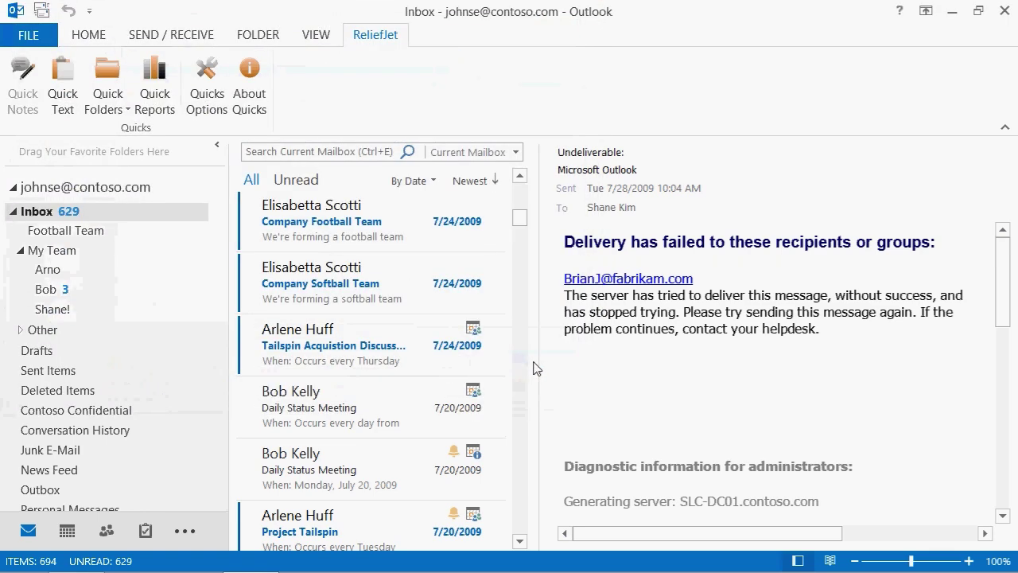
{"action": "left_click", "coordinate": [533, 372]}
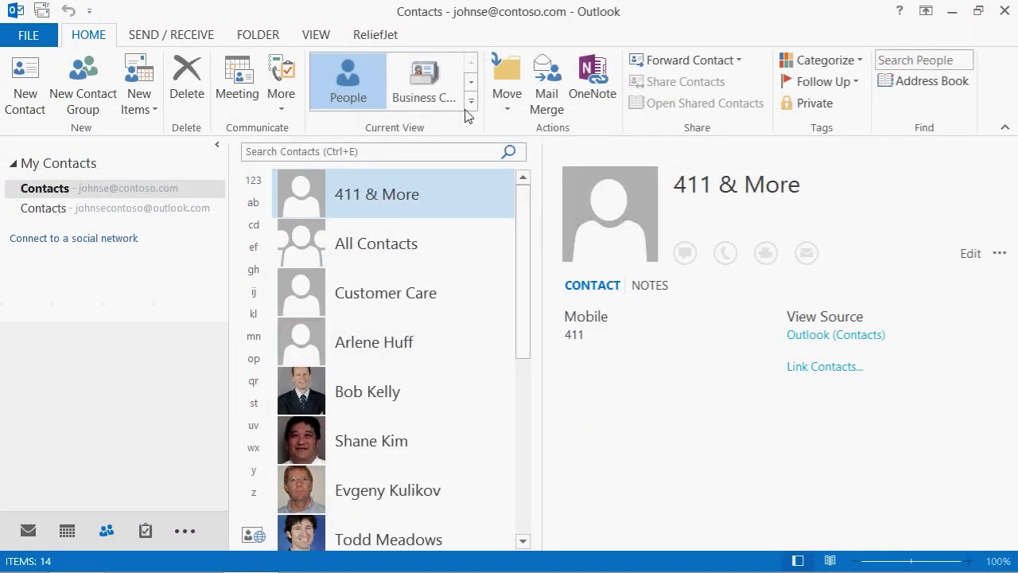
- Switch Contacts to the List view, export them with Quick Reports, and open the report in Excel
{"action": "left_click", "coordinate": [471, 105]}
{"action": "left_click", "coordinate": [348, 136]}
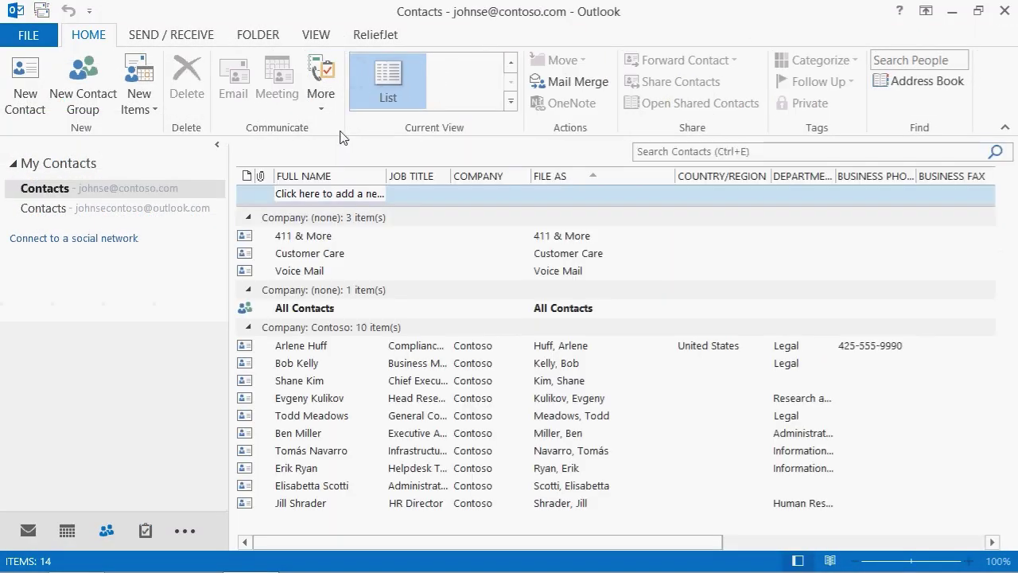
{"action": "left_click", "coordinate": [384, 37]}
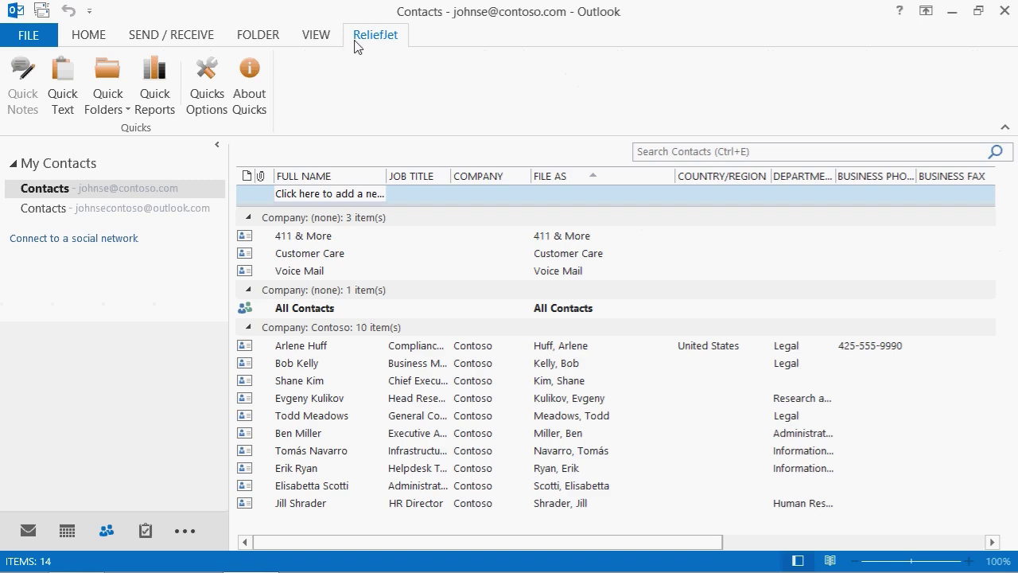
{"action": "left_click", "coordinate": [156, 89]}
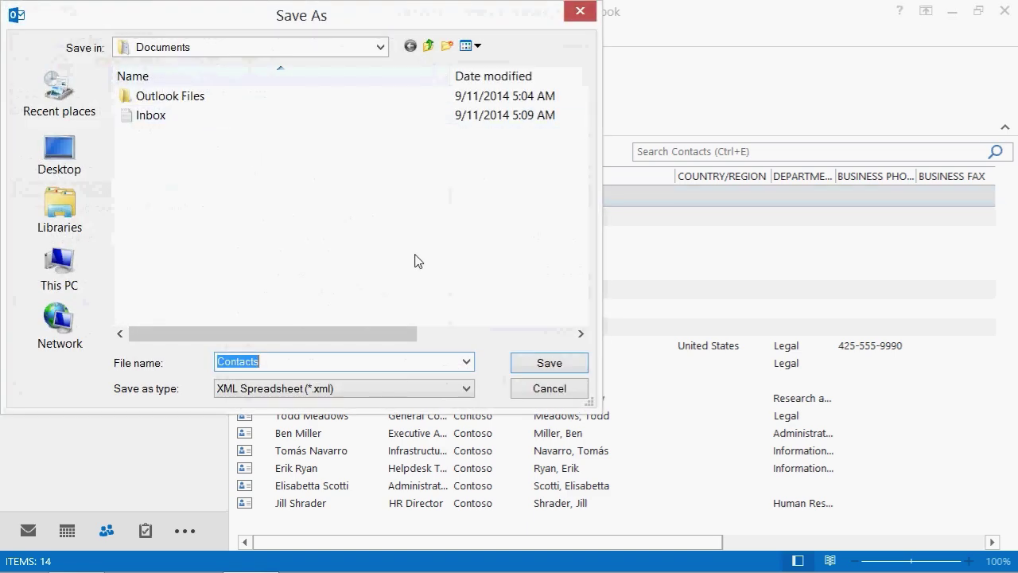
{"action": "left_click", "coordinate": [555, 364]}
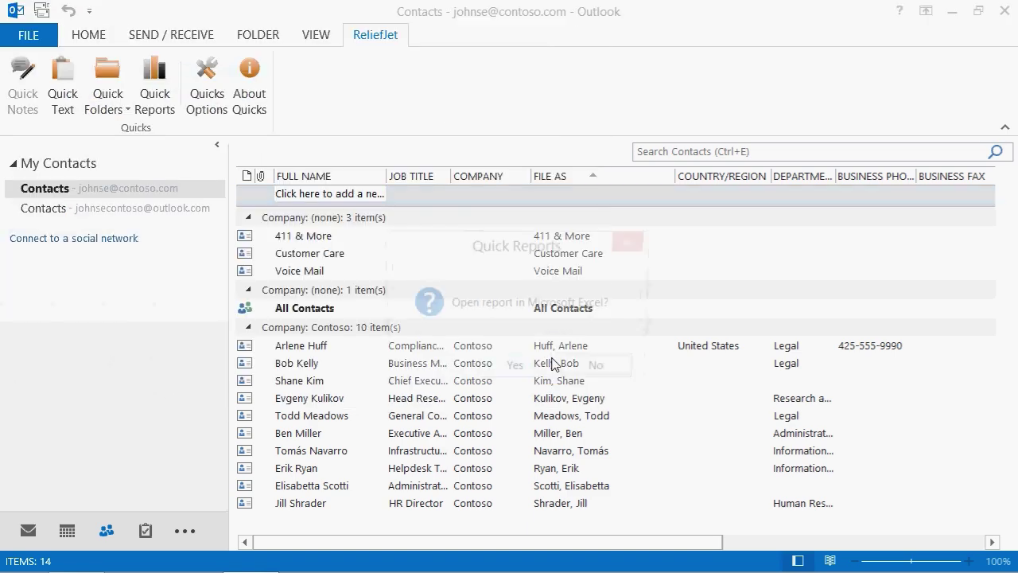
{"action": "left_click", "coordinate": [531, 377]}
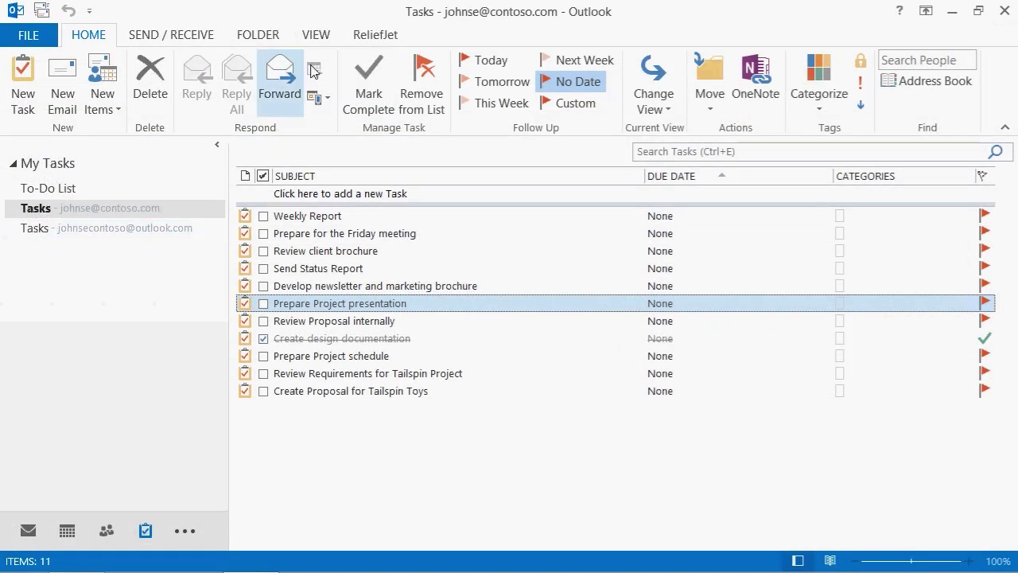
- Save the current task view as a new view named 'Actual Tasks'
{"action": "left_click", "coordinate": [326, 39]}
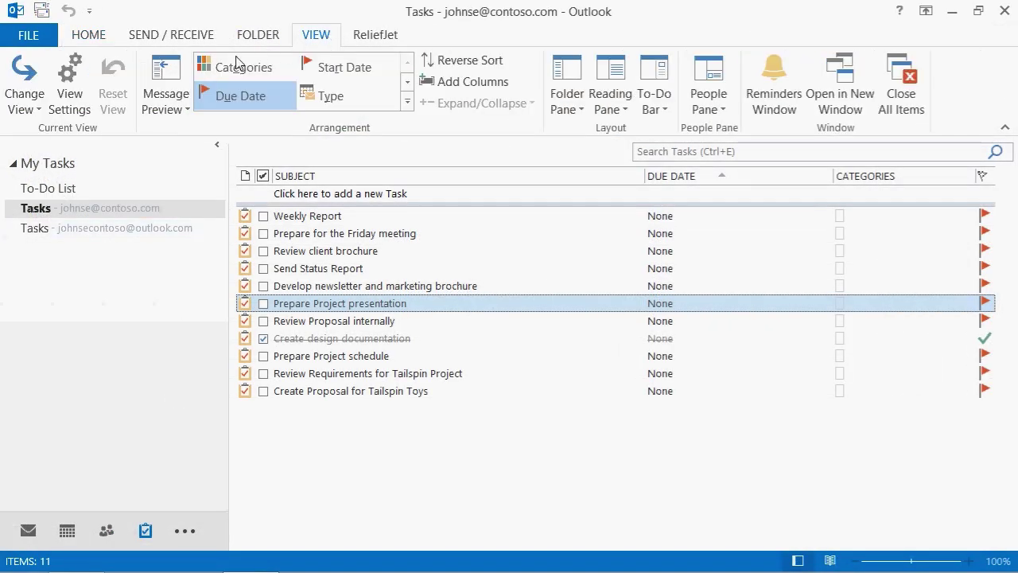
{"action": "left_click", "coordinate": [28, 96]}
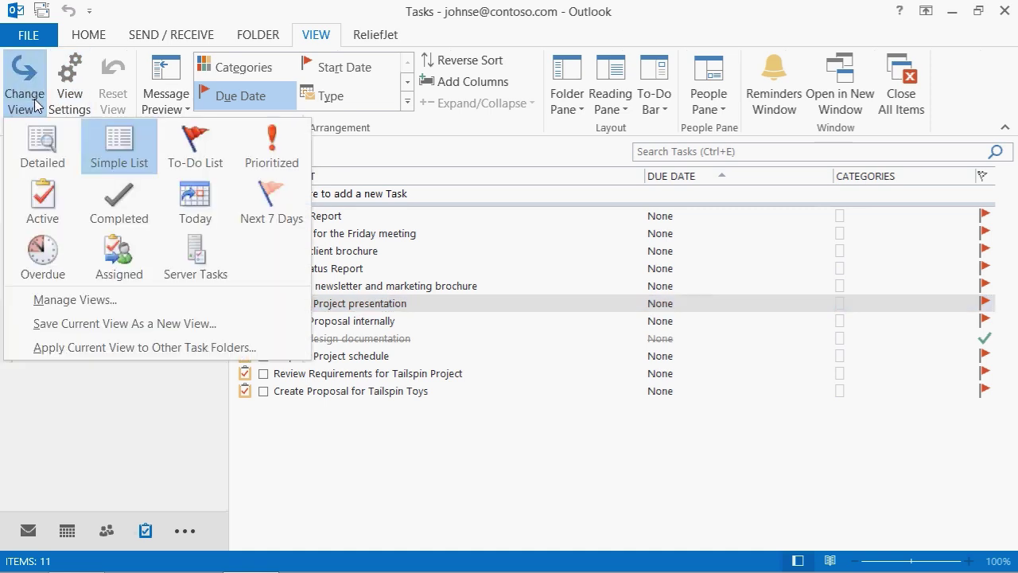
{"action": "left_click", "coordinate": [188, 325]}
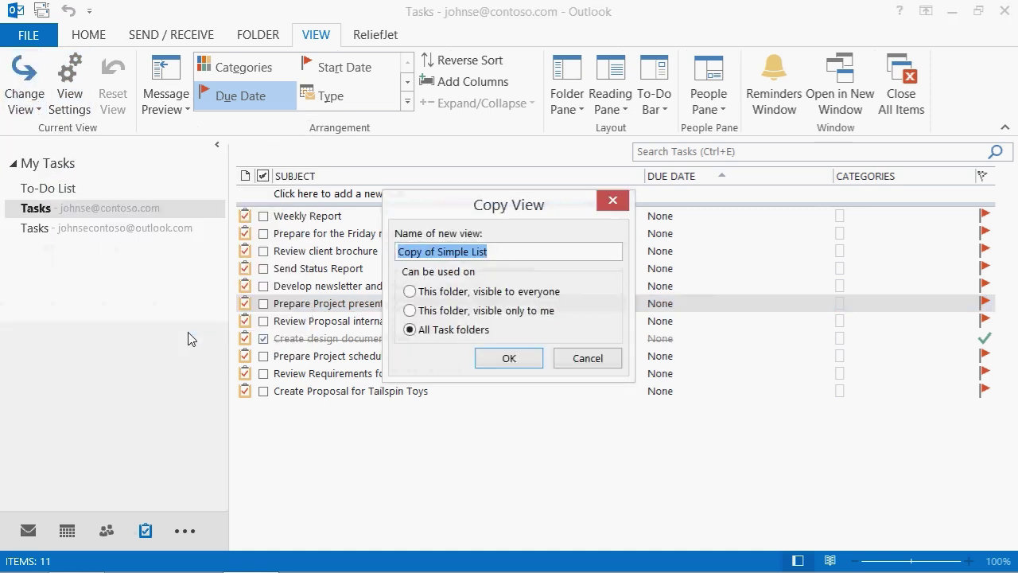
{"action": "type", "text": "Actual Tasks"}
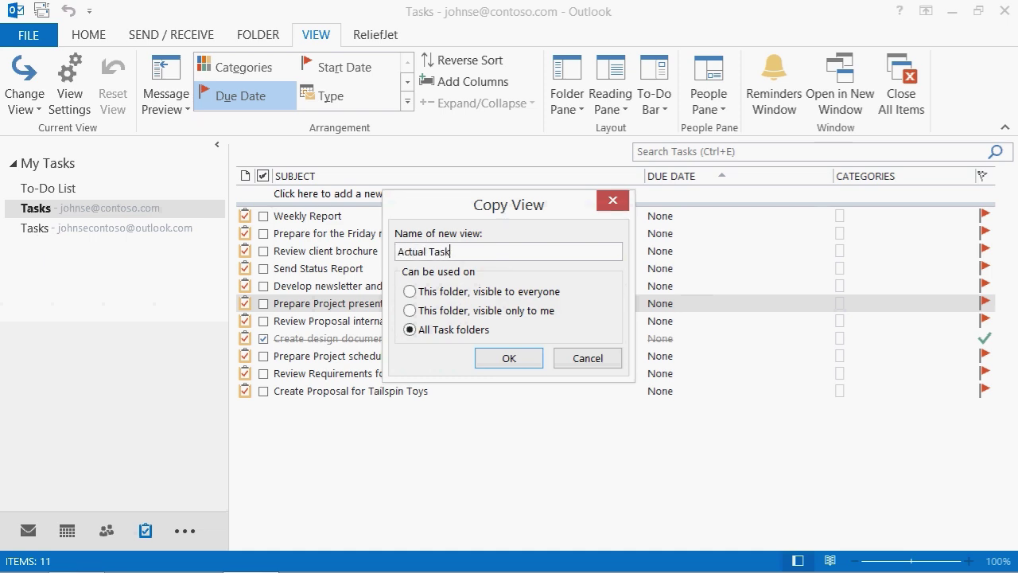
{"action": "left_click", "coordinate": [497, 364]}
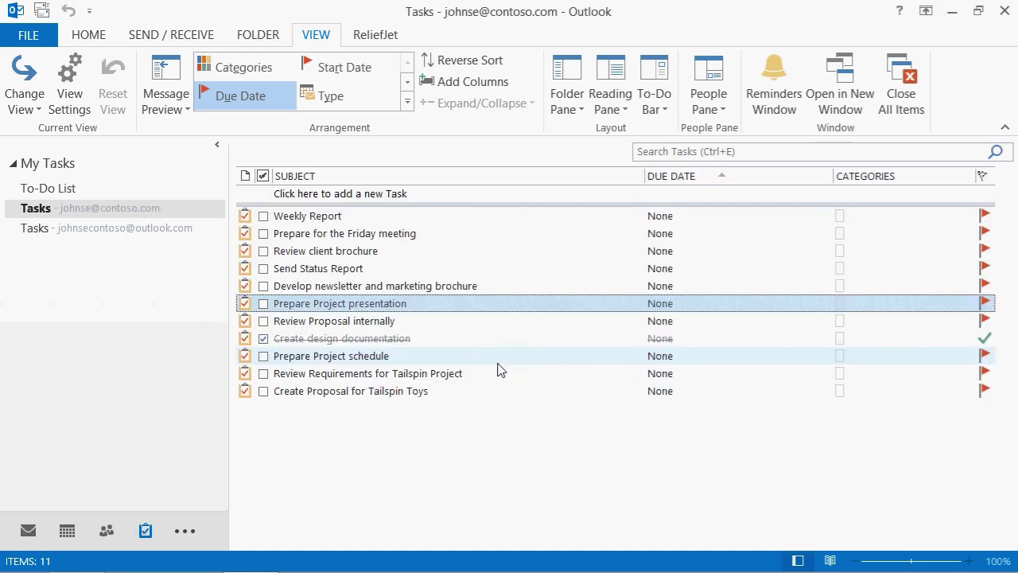
- Filter the Actual Tasks view to show only tasks with status in progress
{"action": "left_click", "coordinate": [78, 104]}
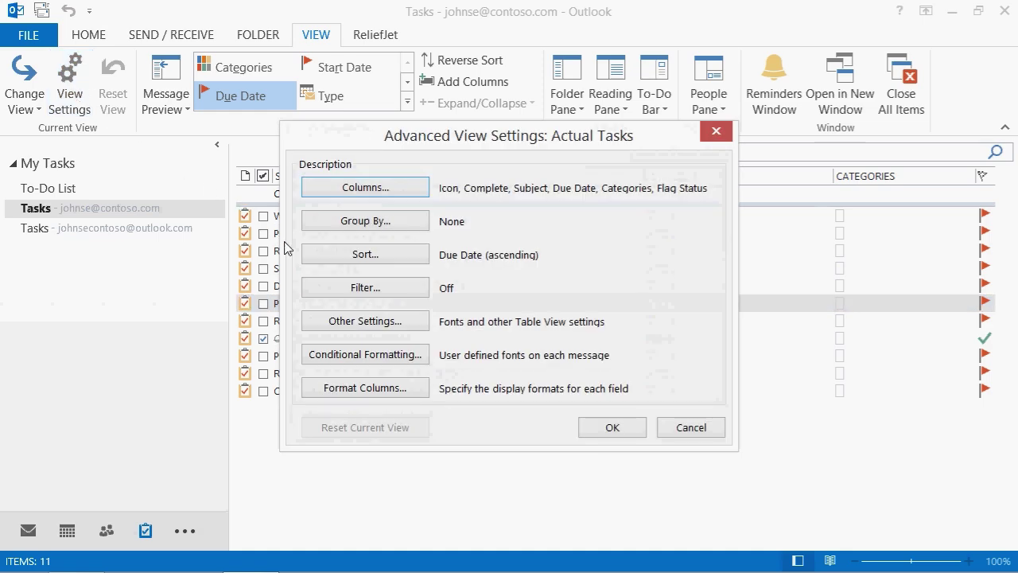
{"action": "left_click", "coordinate": [337, 288]}
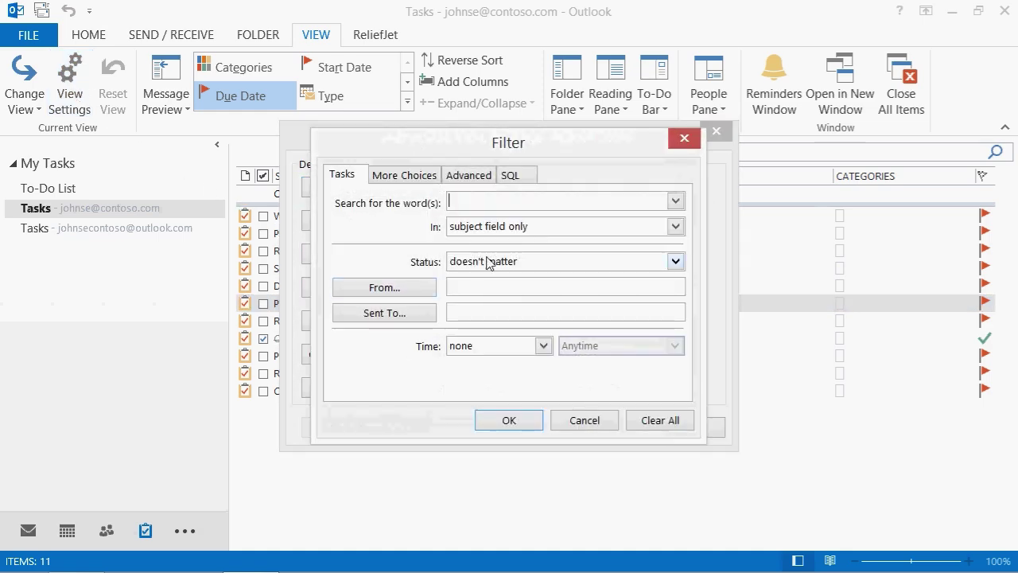
{"action": "left_click", "coordinate": [610, 264]}
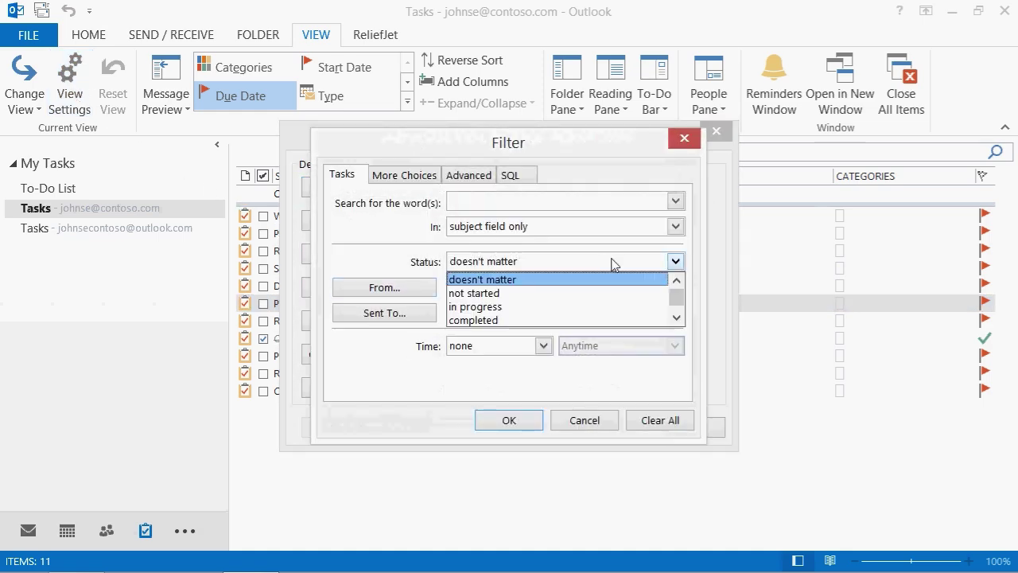
{"action": "left_click", "coordinate": [573, 307]}
{"action": "left_click", "coordinate": [525, 424]}
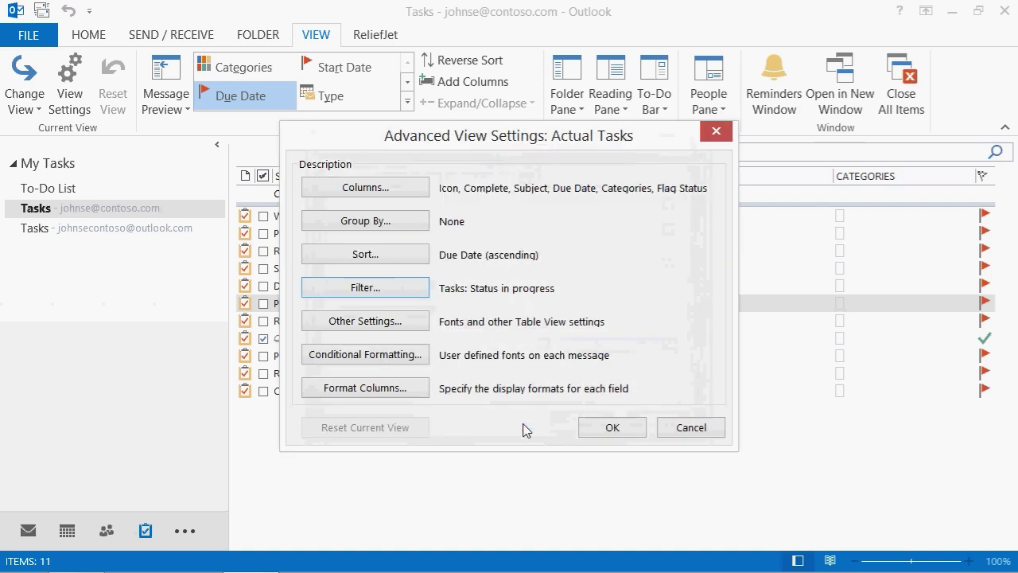
{"action": "left_click", "coordinate": [606, 429]}
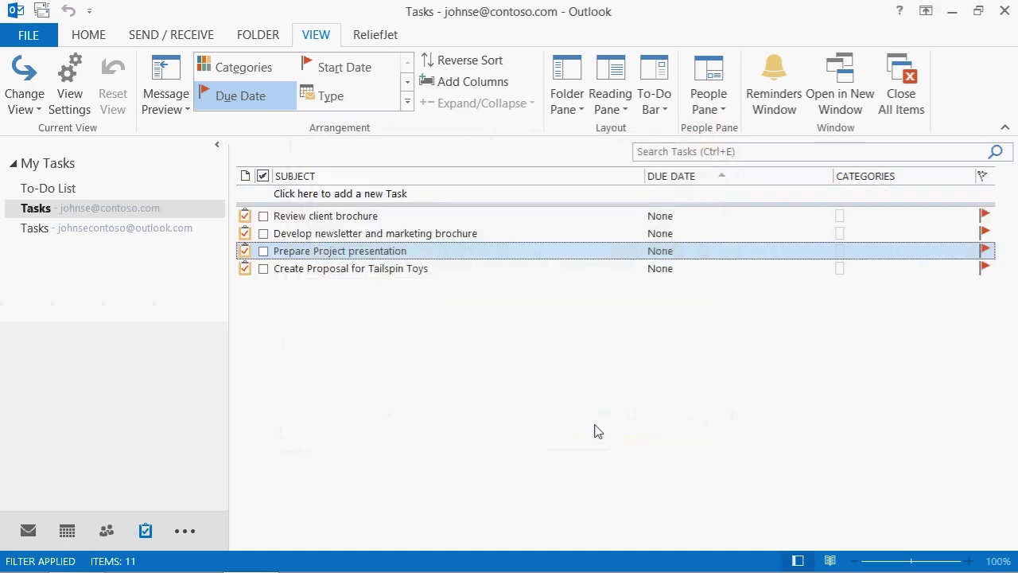
{"action": "left_click", "coordinate": [382, 38]}
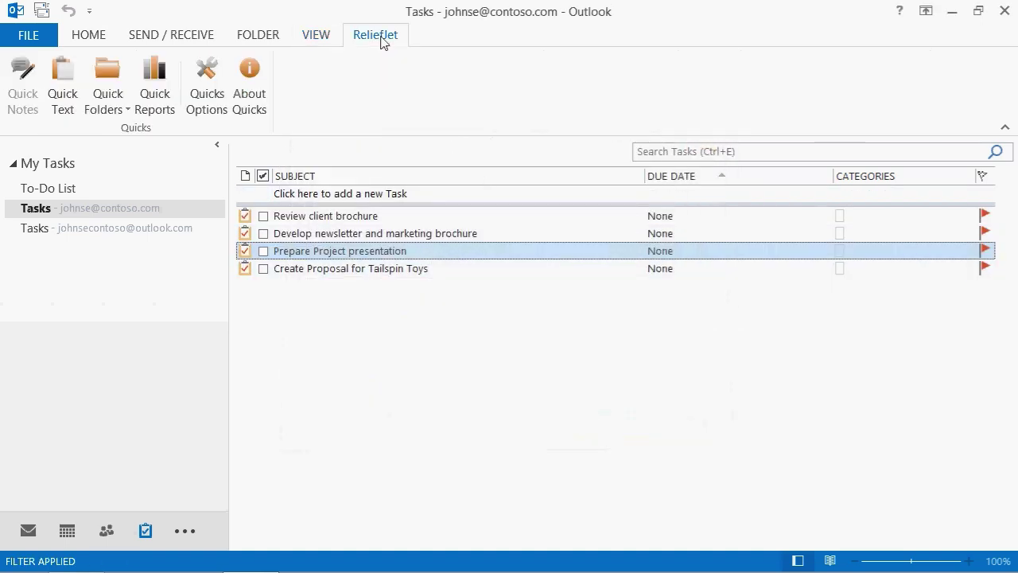
- Export the four in-progress tasks to a Tasks spreadsheet, open it in Excel, and close Quicks options
{"action": "left_click", "coordinate": [154, 88]}
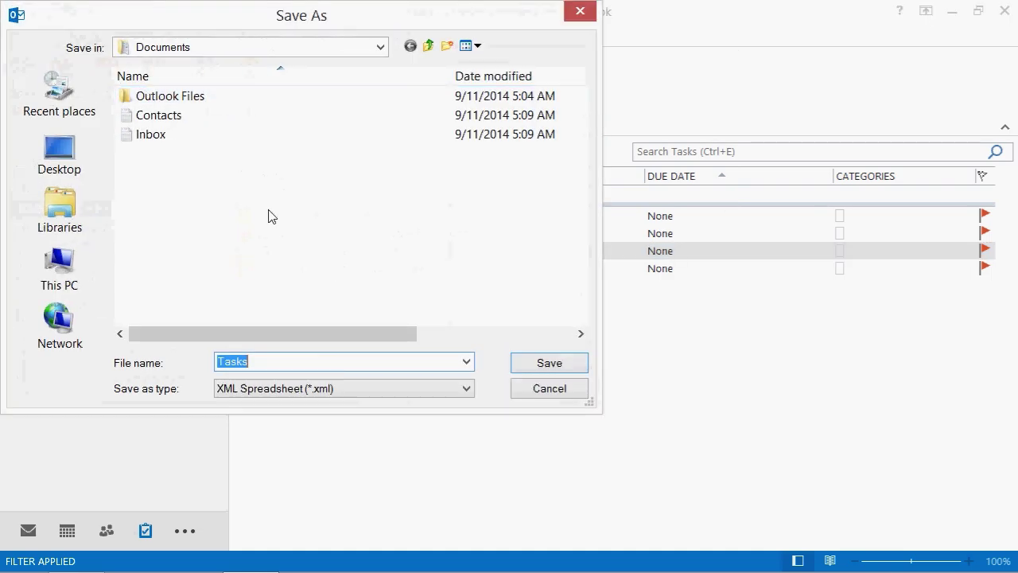
{"action": "left_click", "coordinate": [541, 366]}
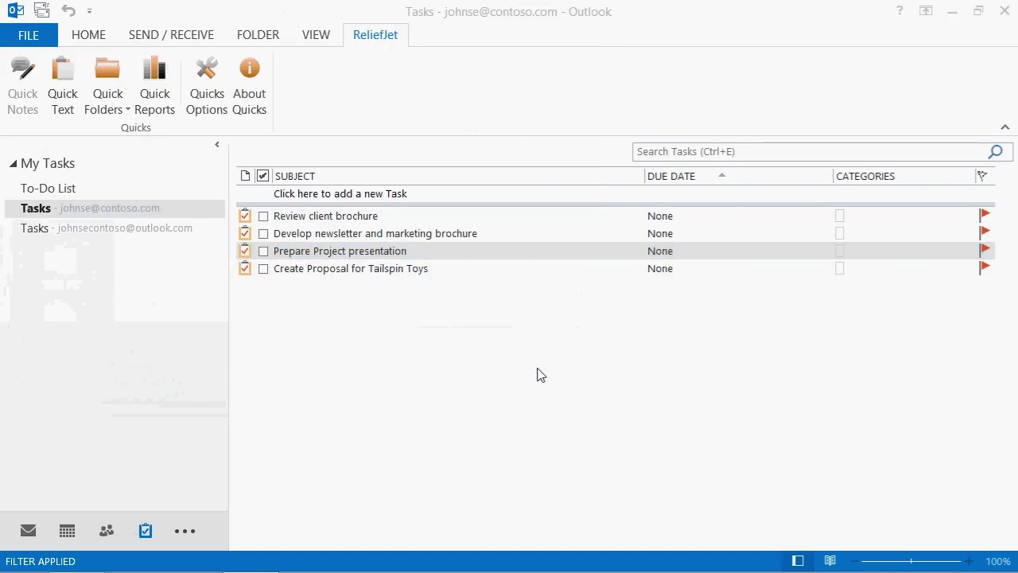
{"action": "left_click", "coordinate": [527, 373]}
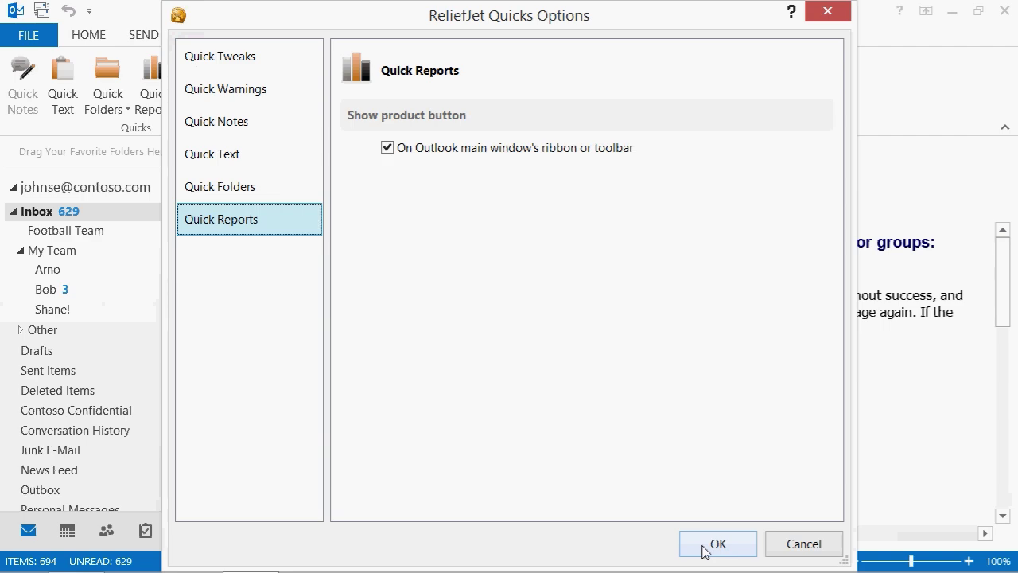
{"action": "left_click", "coordinate": [704, 544]}
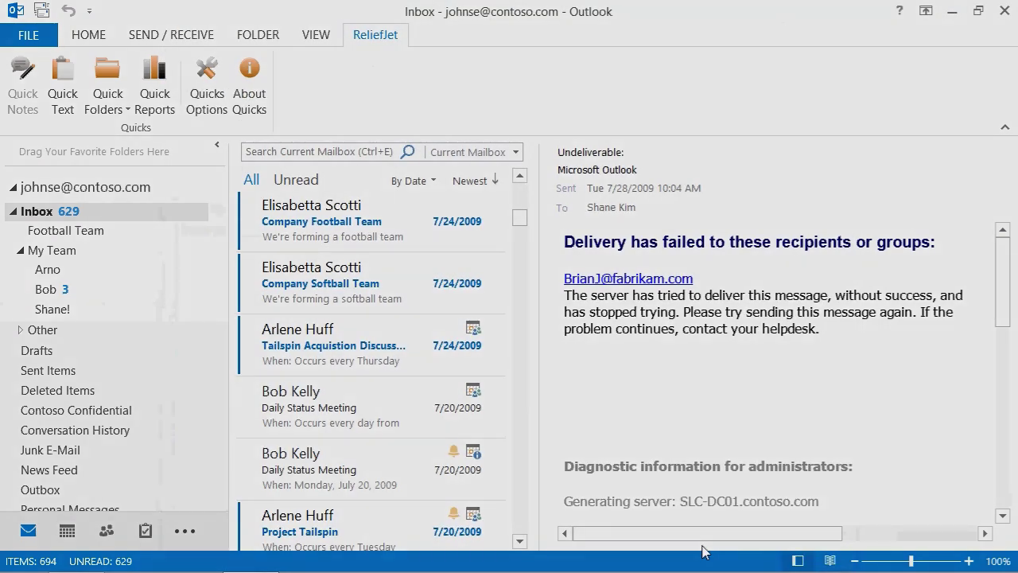